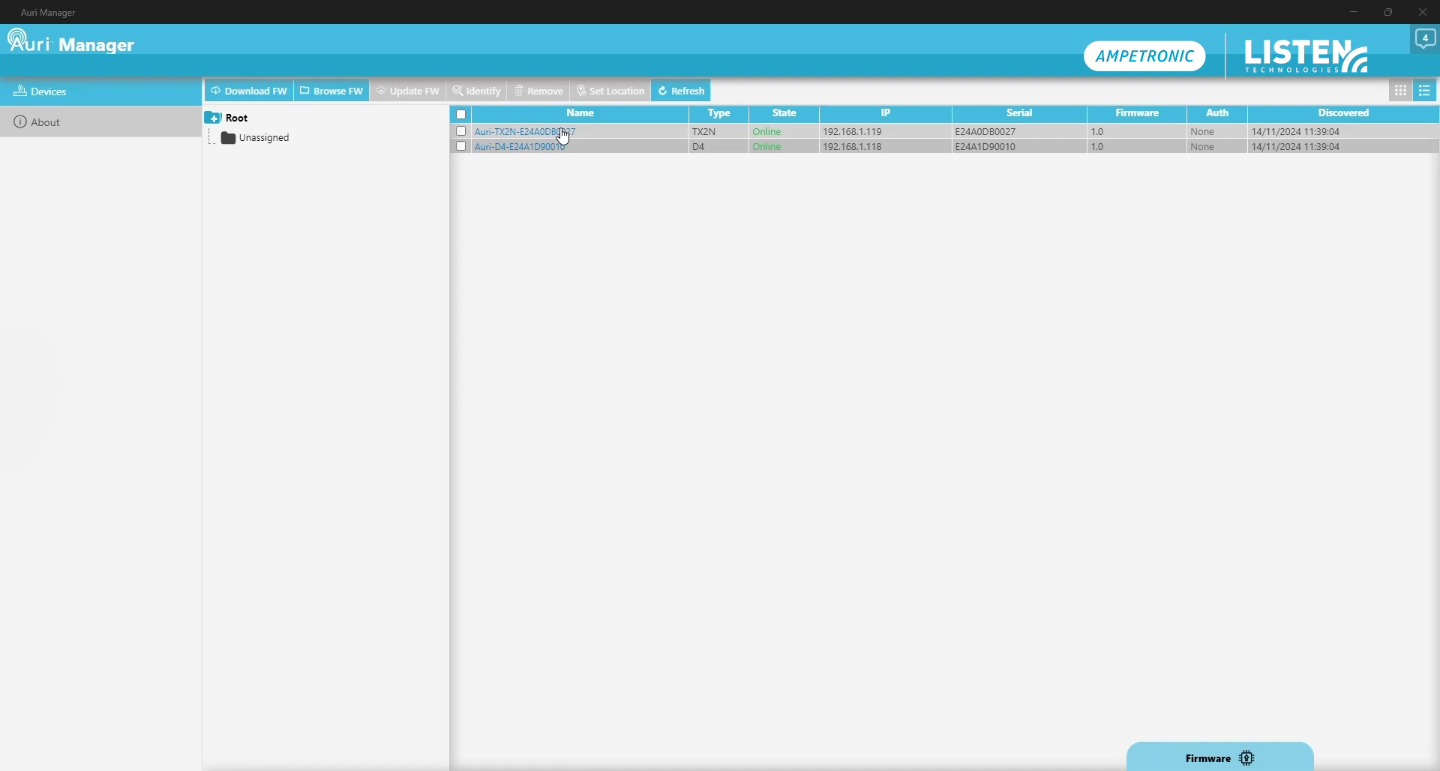
# Create a TX2N admin account with username 'admin' and a matching password and confirmation
pyautogui.click(563, 137)
pyautogui.click(542, 291)
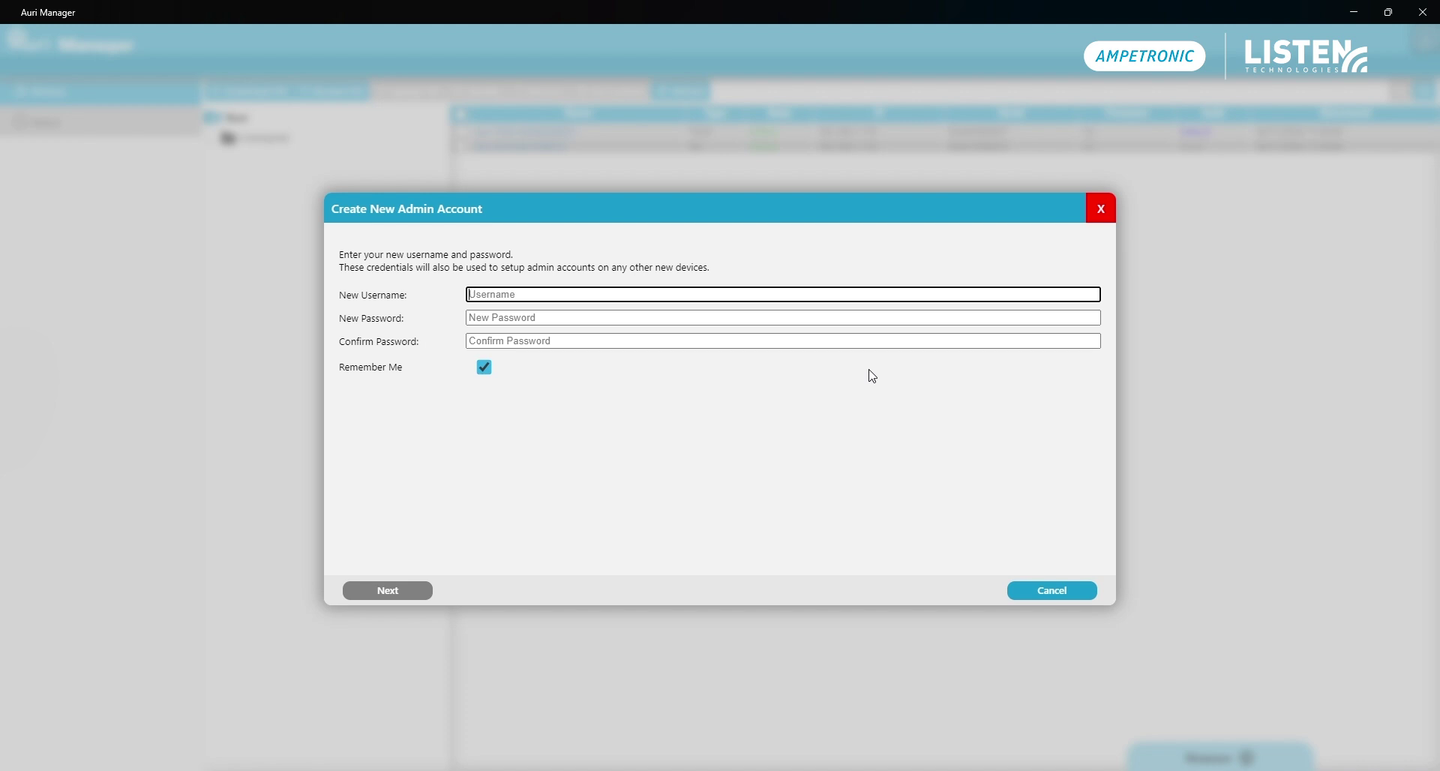
pyautogui.write('admin')
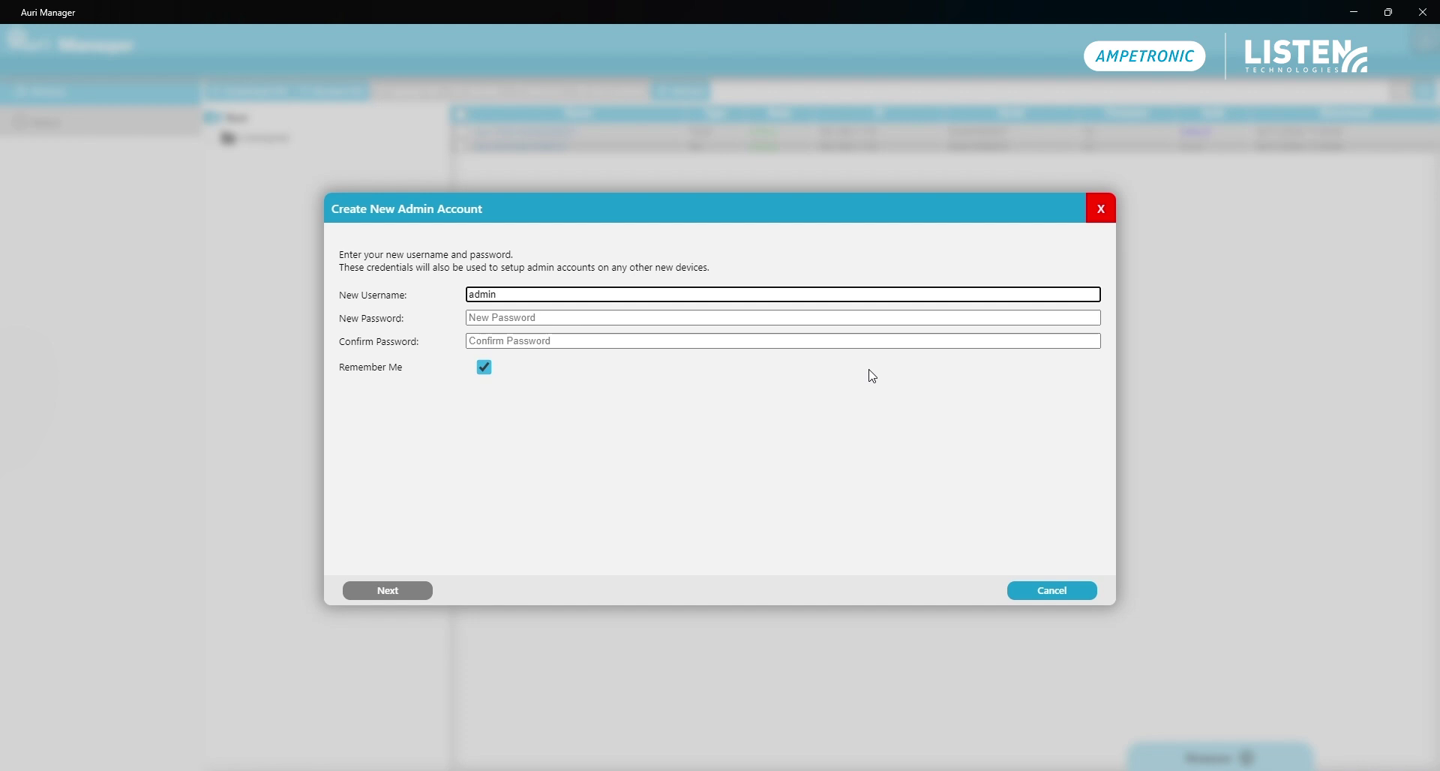
pyautogui.press('Tab')
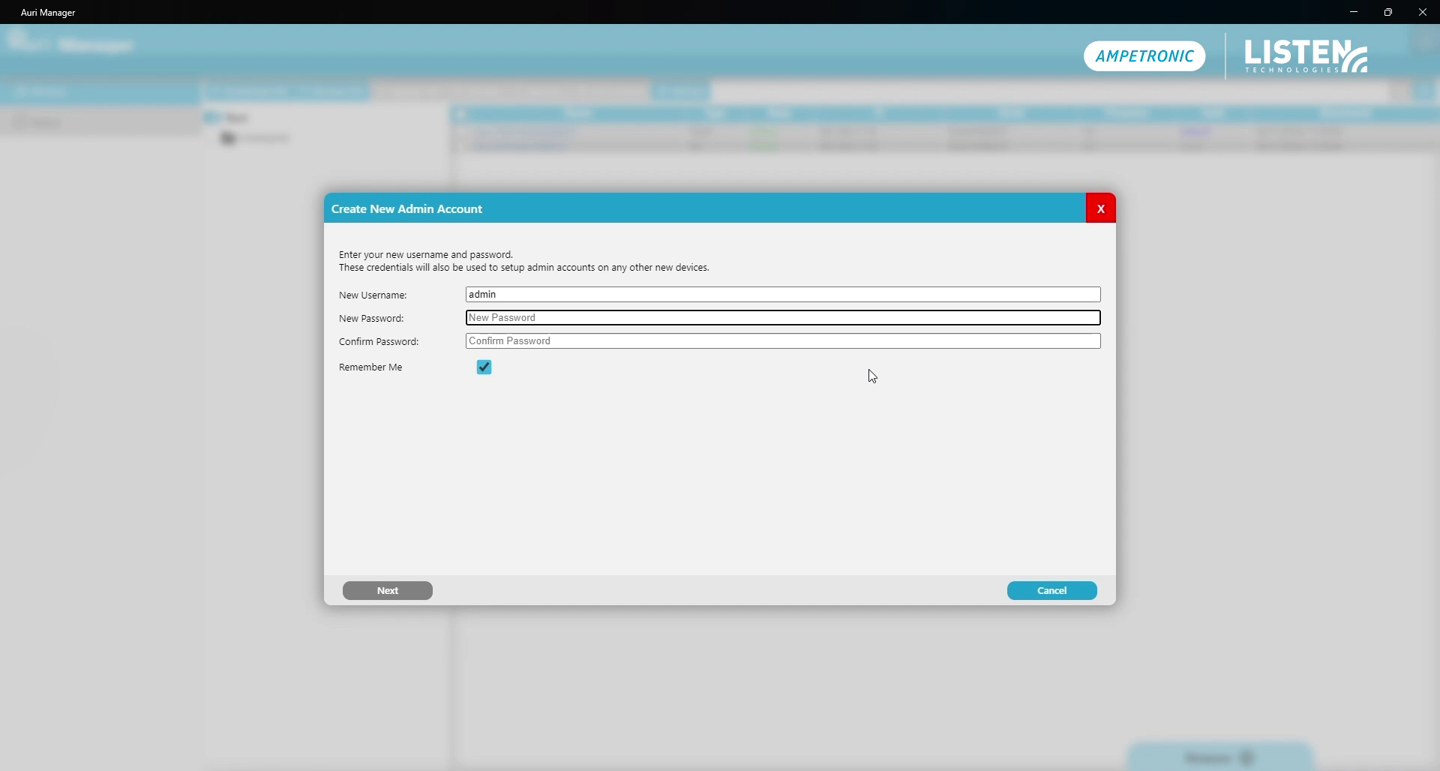
pyautogui.write('********')
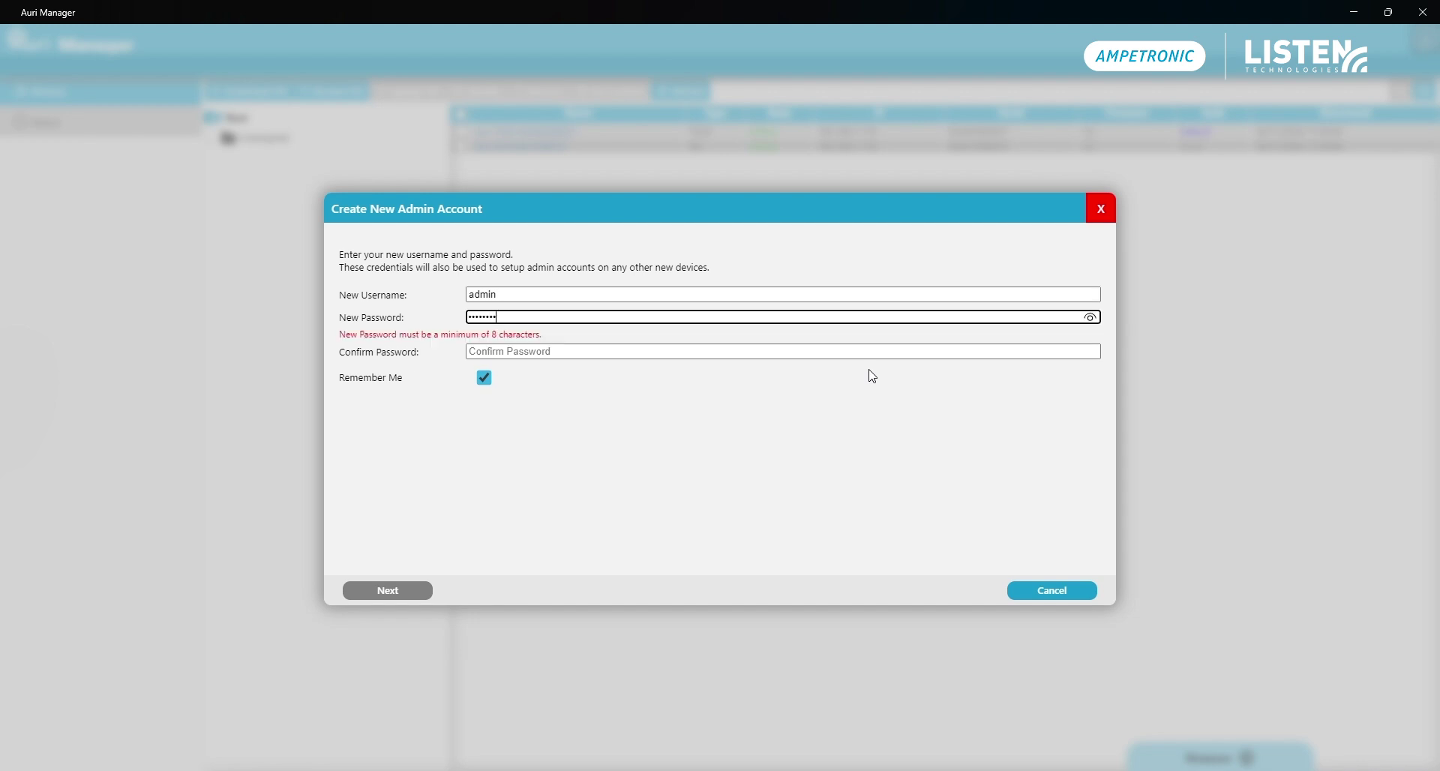
pyautogui.press('Tab')
pyautogui.write('********')
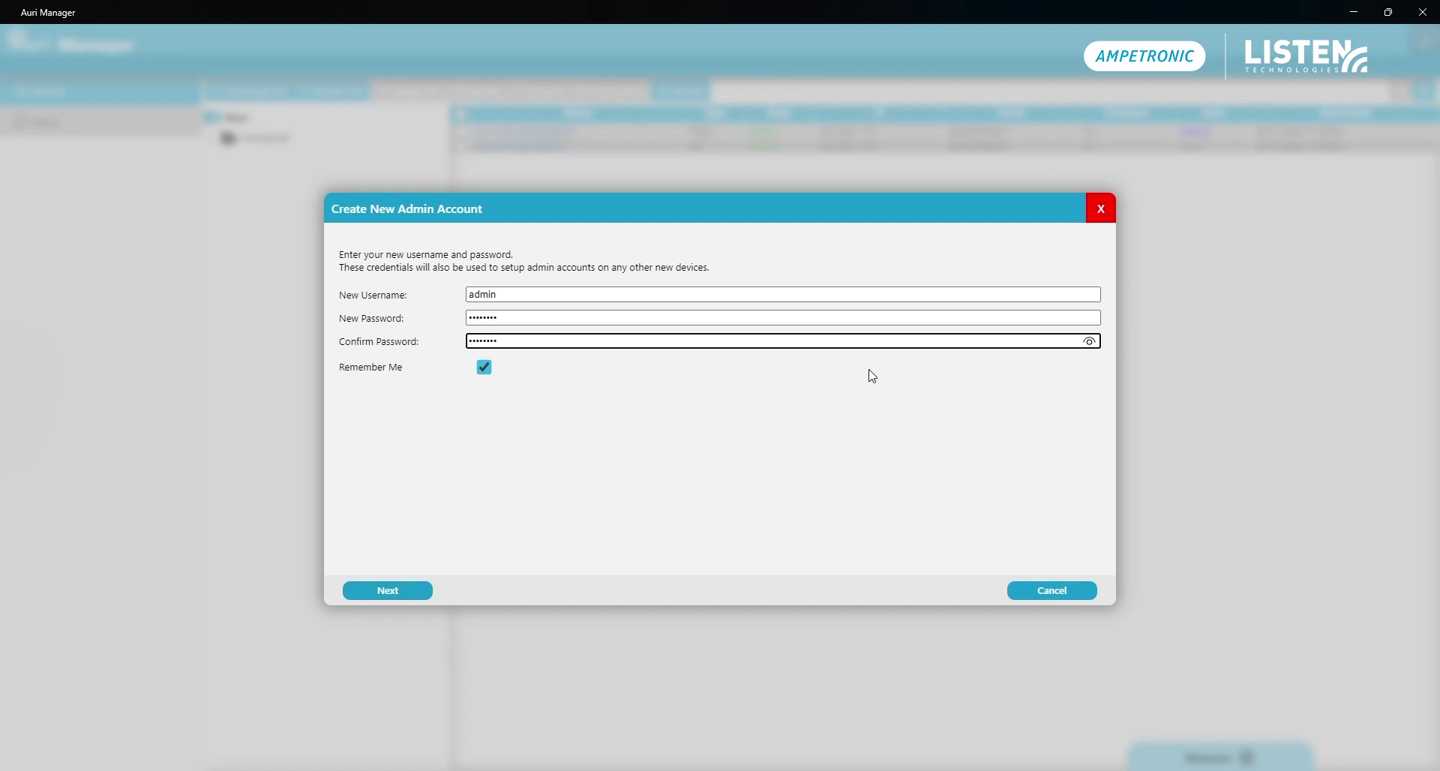
# Submit the new admin account and enter the default username ADMIN at the login prompt
pyautogui.click(389, 591)
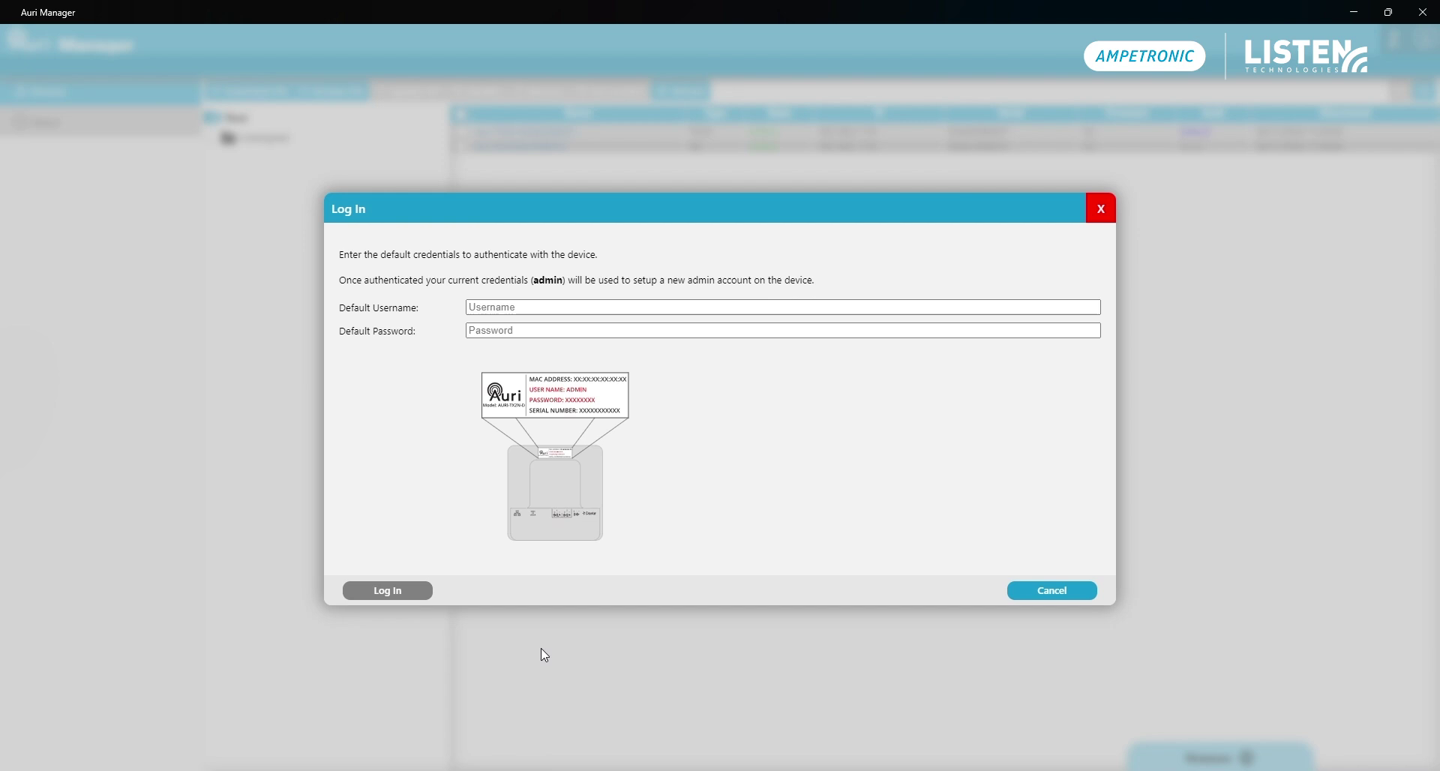
pyautogui.click(550, 309)
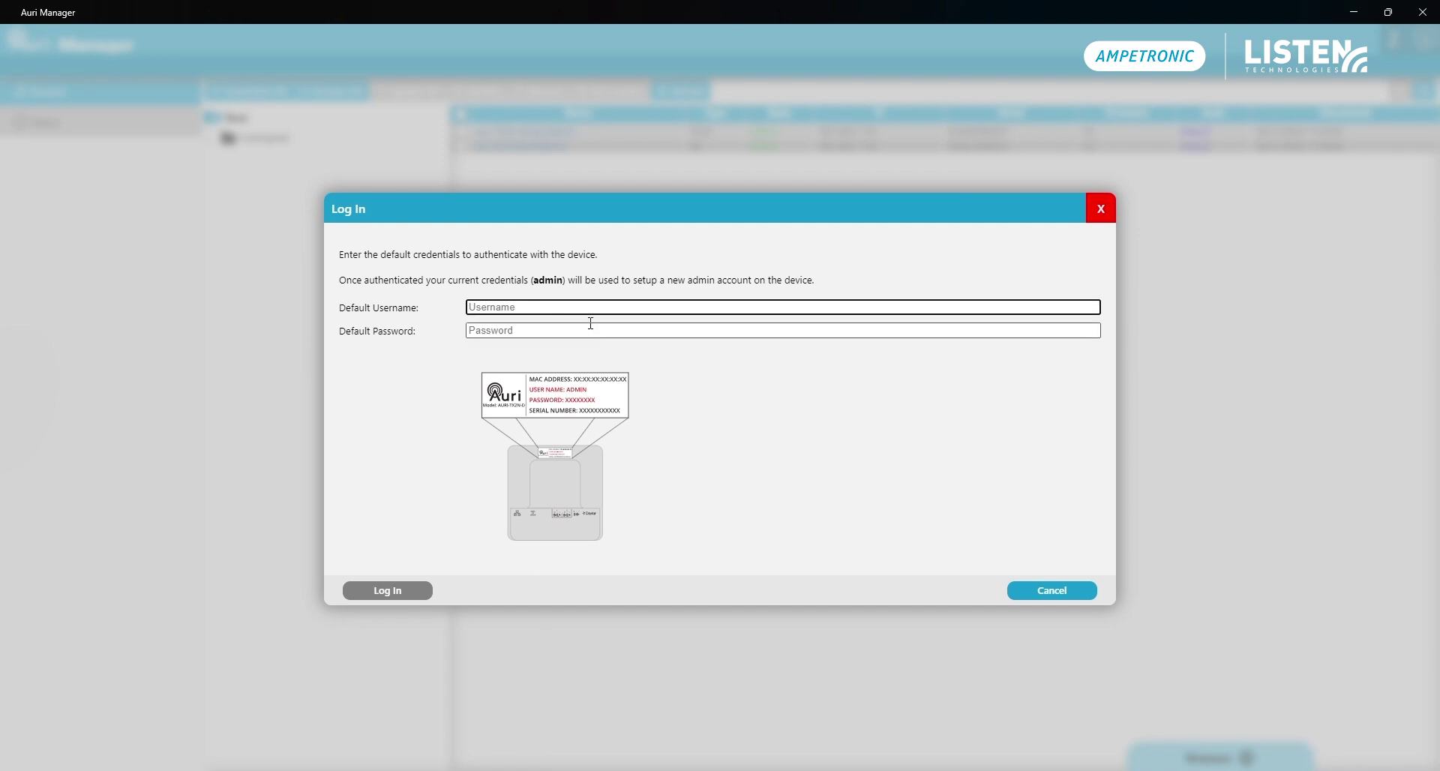
pyautogui.write('ADMIN')
pyautogui.press('Tab')
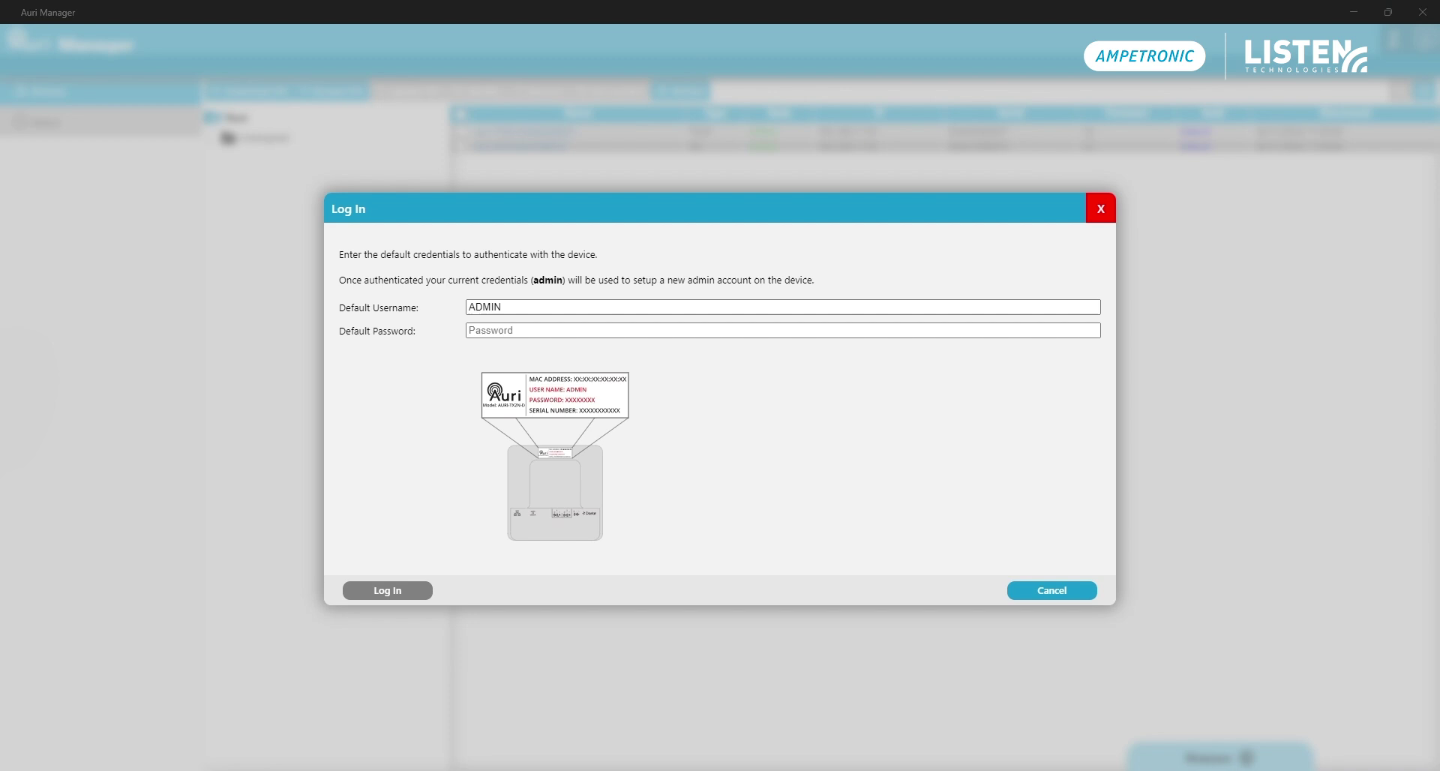
# Paste the label's default password and check it with the show/hide password toggle
pyautogui.click(554, 333)
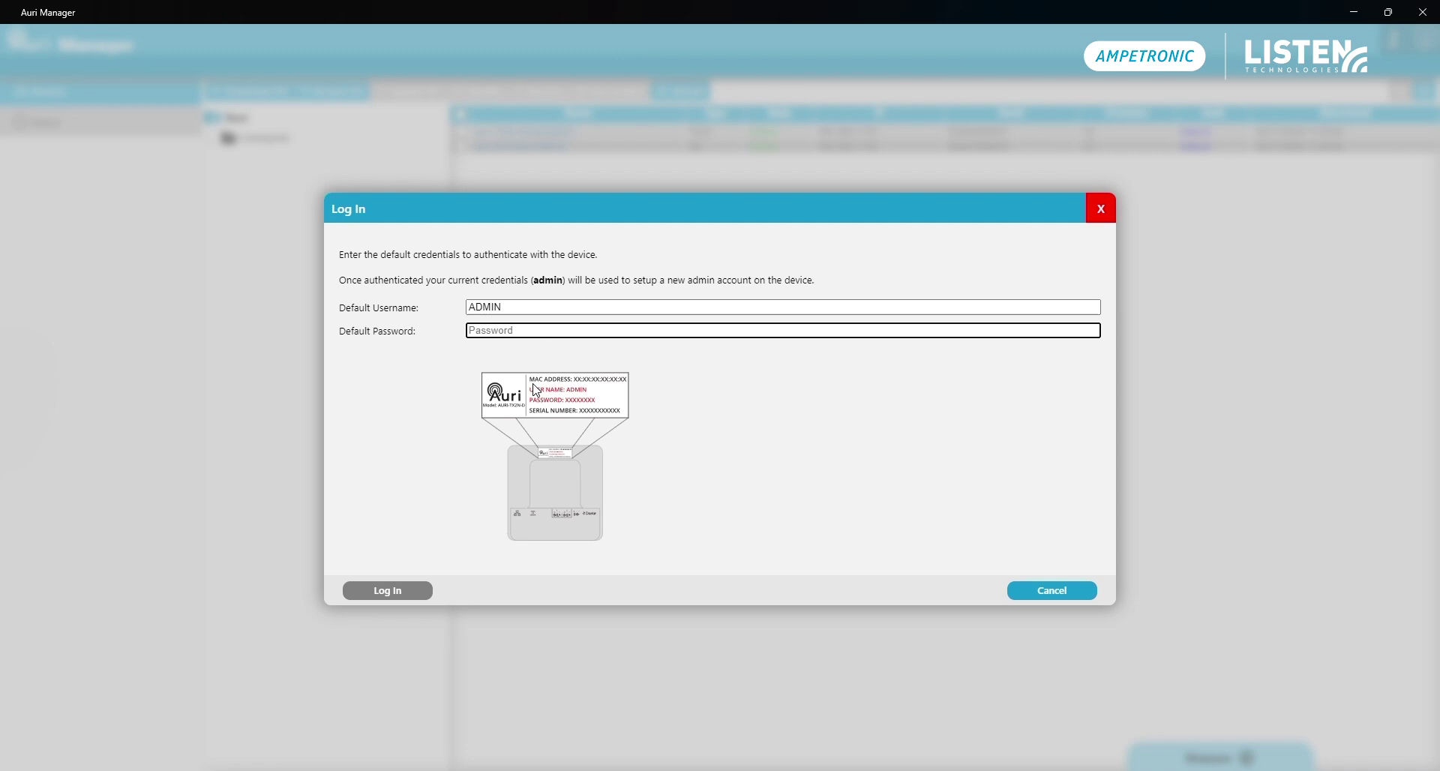
pyautogui.hotkey('alt', 'Tab')
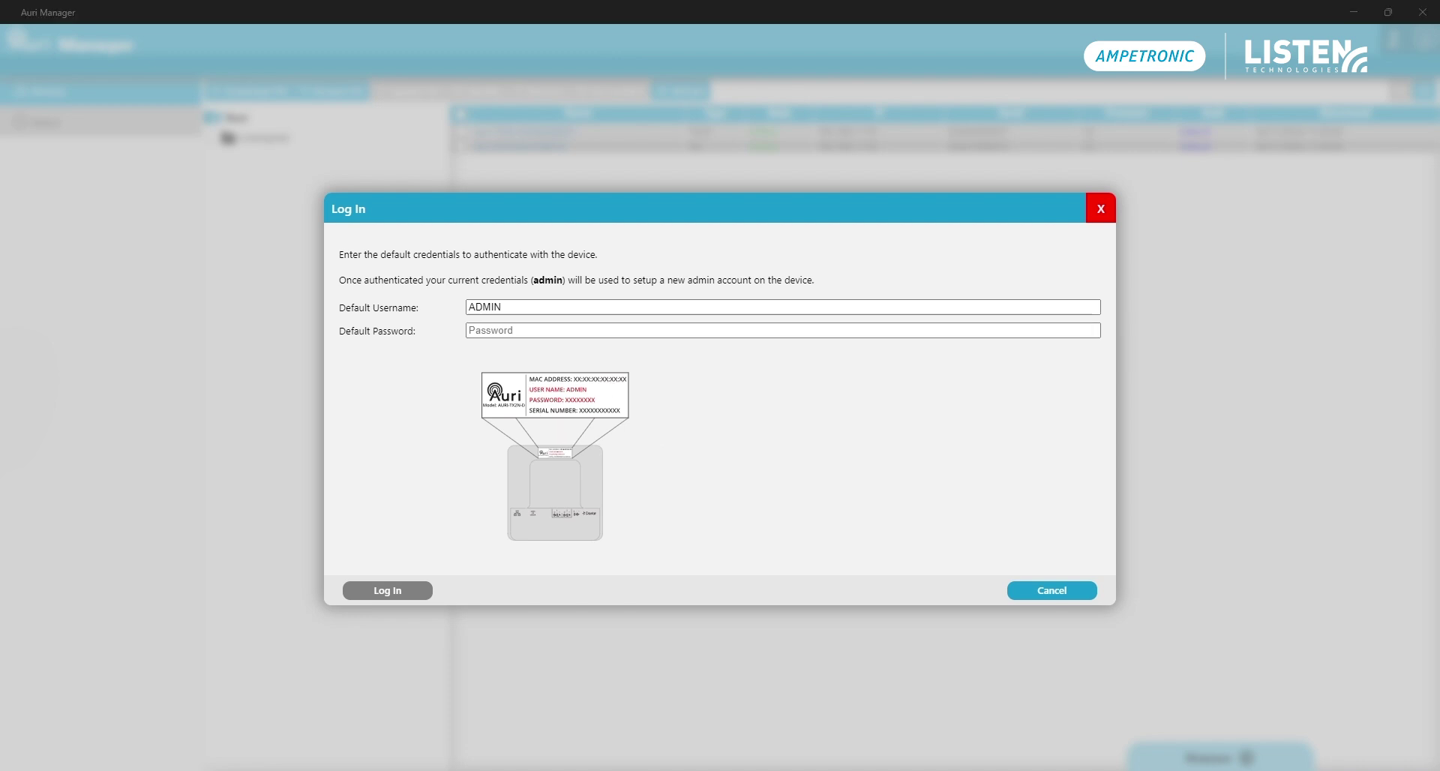
pyautogui.click(507, 329)
pyautogui.click(507, 329)
pyautogui.hotkey('ctrl', 'v')
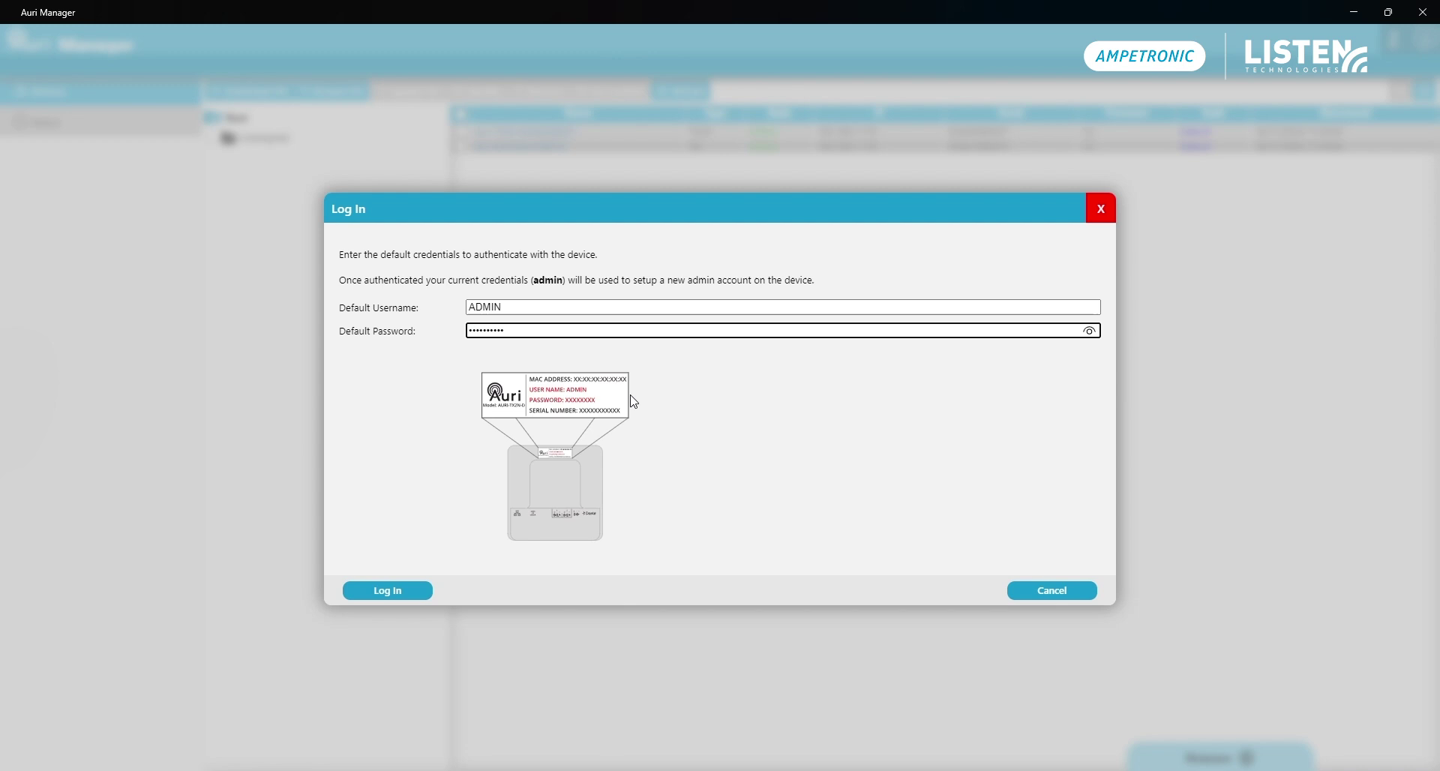
pyautogui.click(1089, 333)
pyautogui.click(1090, 333)
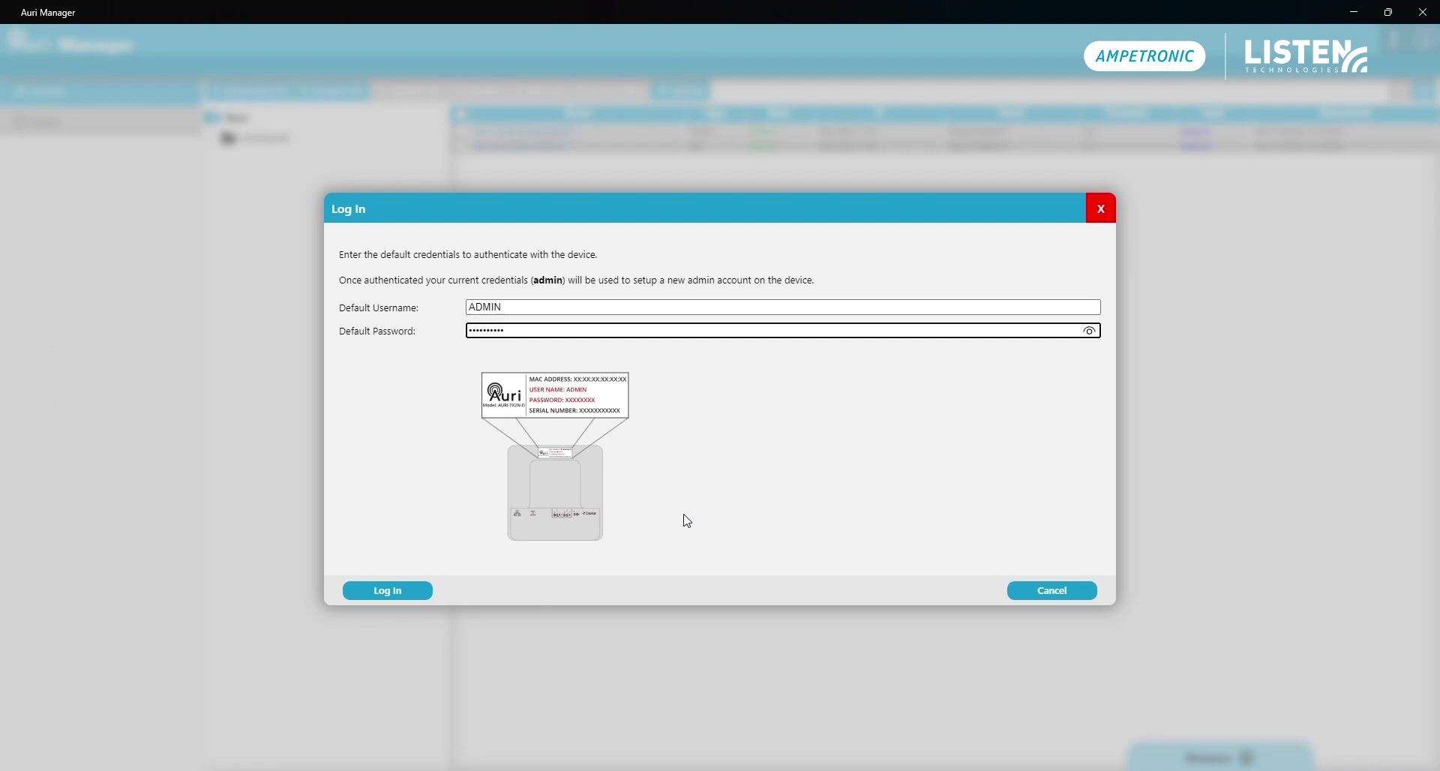
# Log in to the TX2N, then set Input 2 to Mic with +24V phantom power on
pyautogui.click(385, 593)
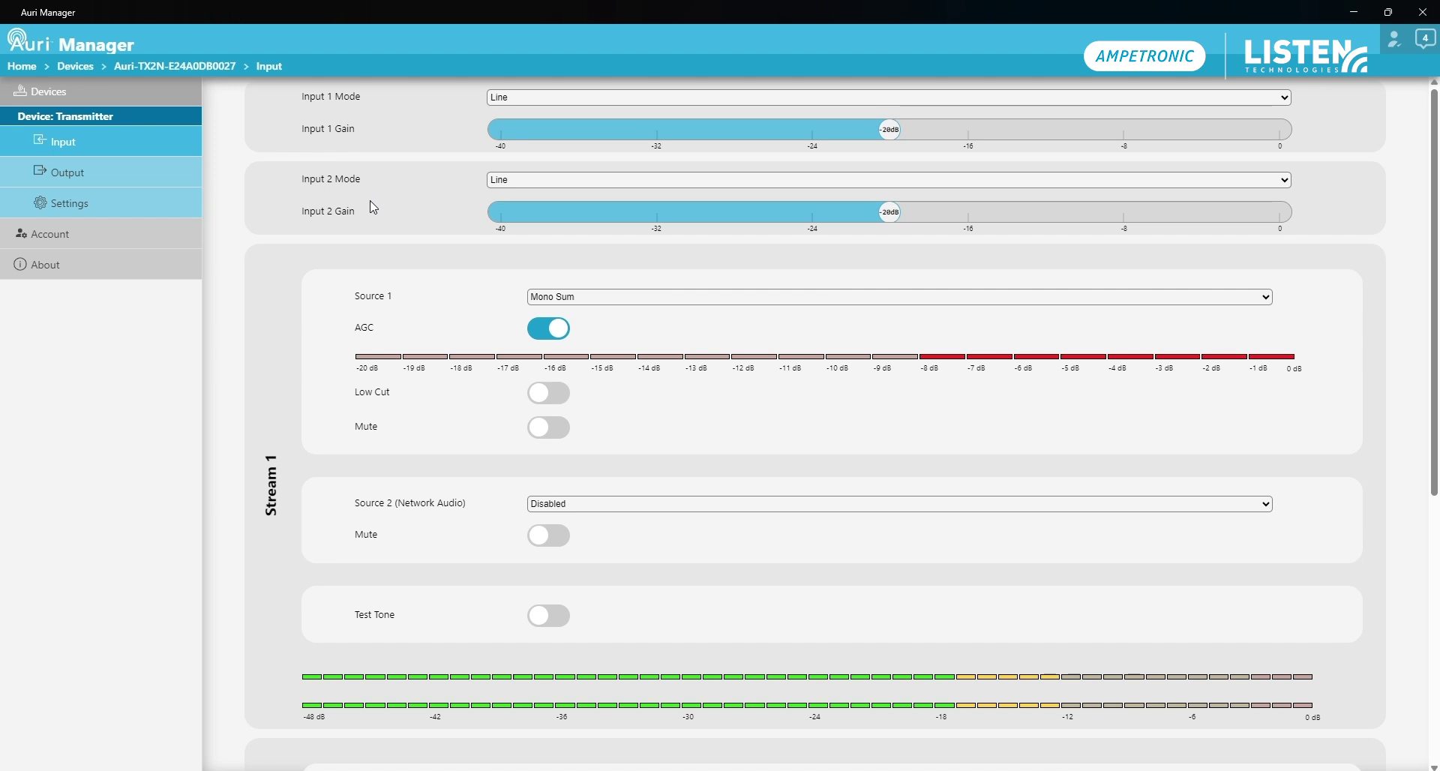
pyautogui.click(505, 184)
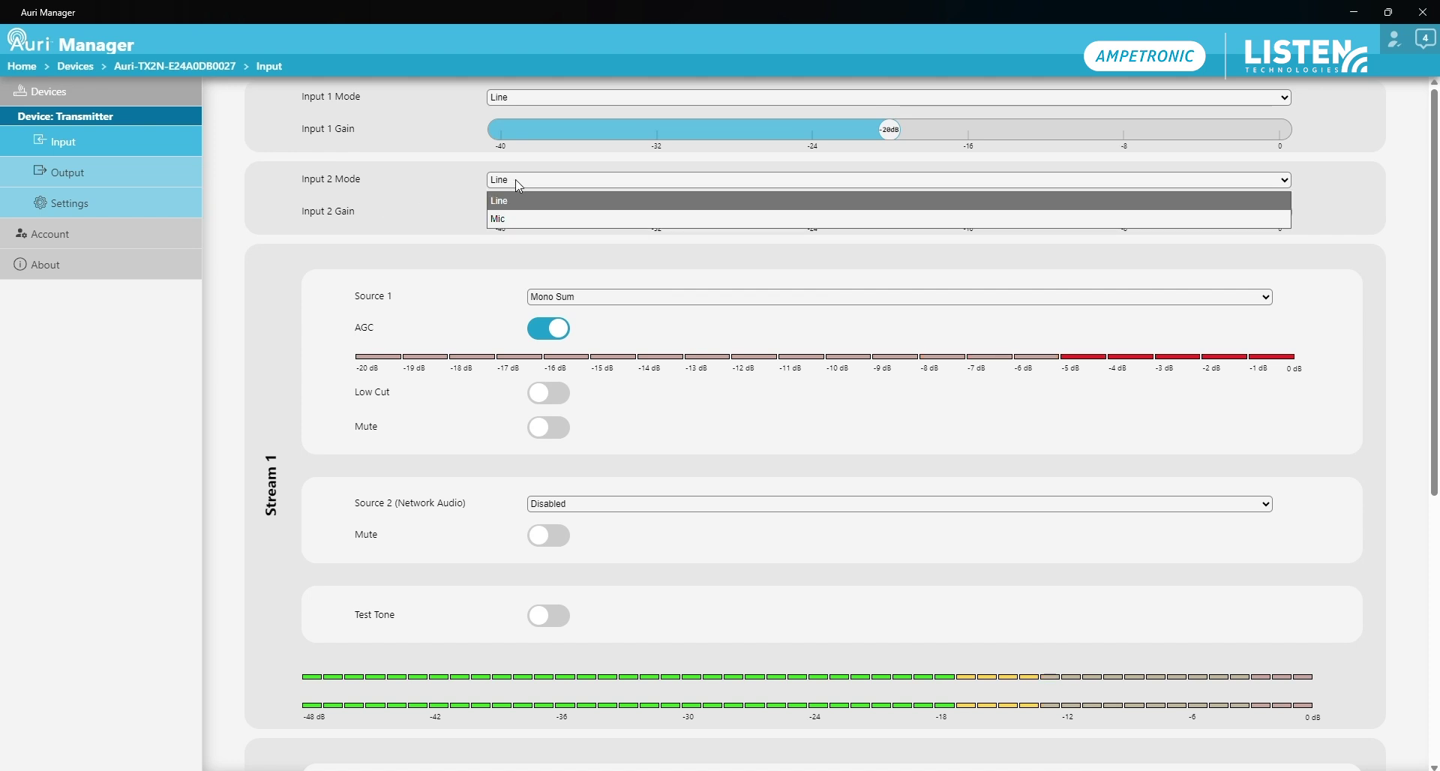
pyautogui.click(436, 214)
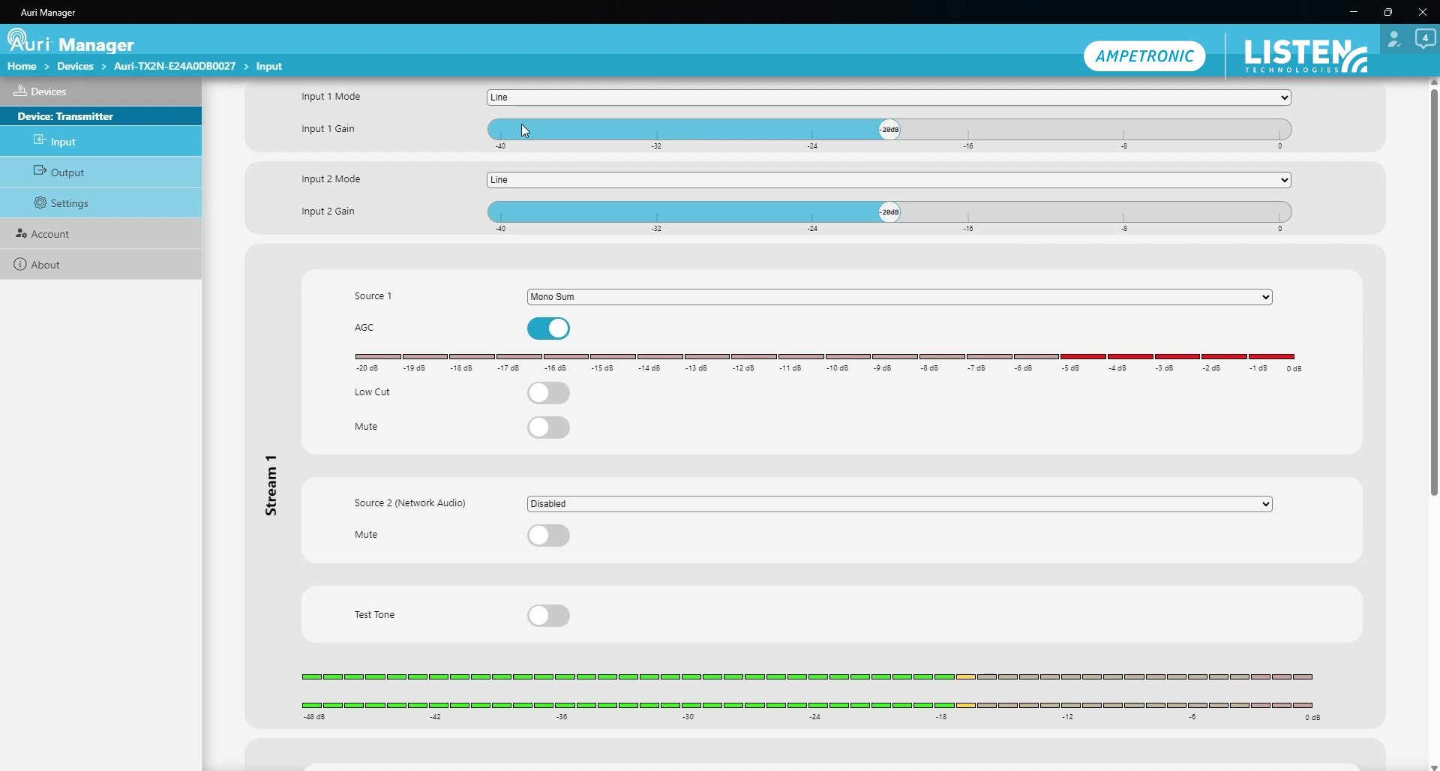
pyautogui.click(590, 183)
pyautogui.click(510, 219)
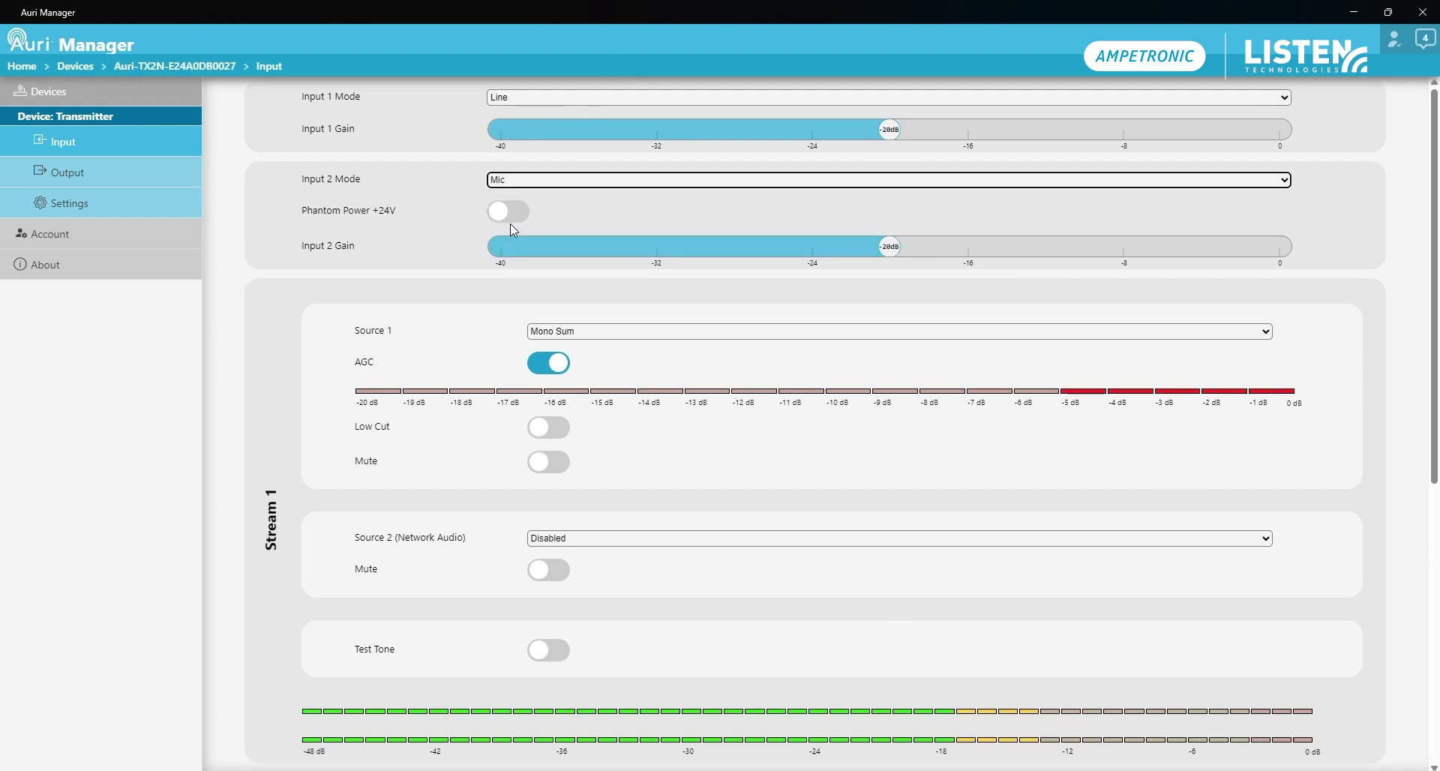
pyautogui.click(509, 212)
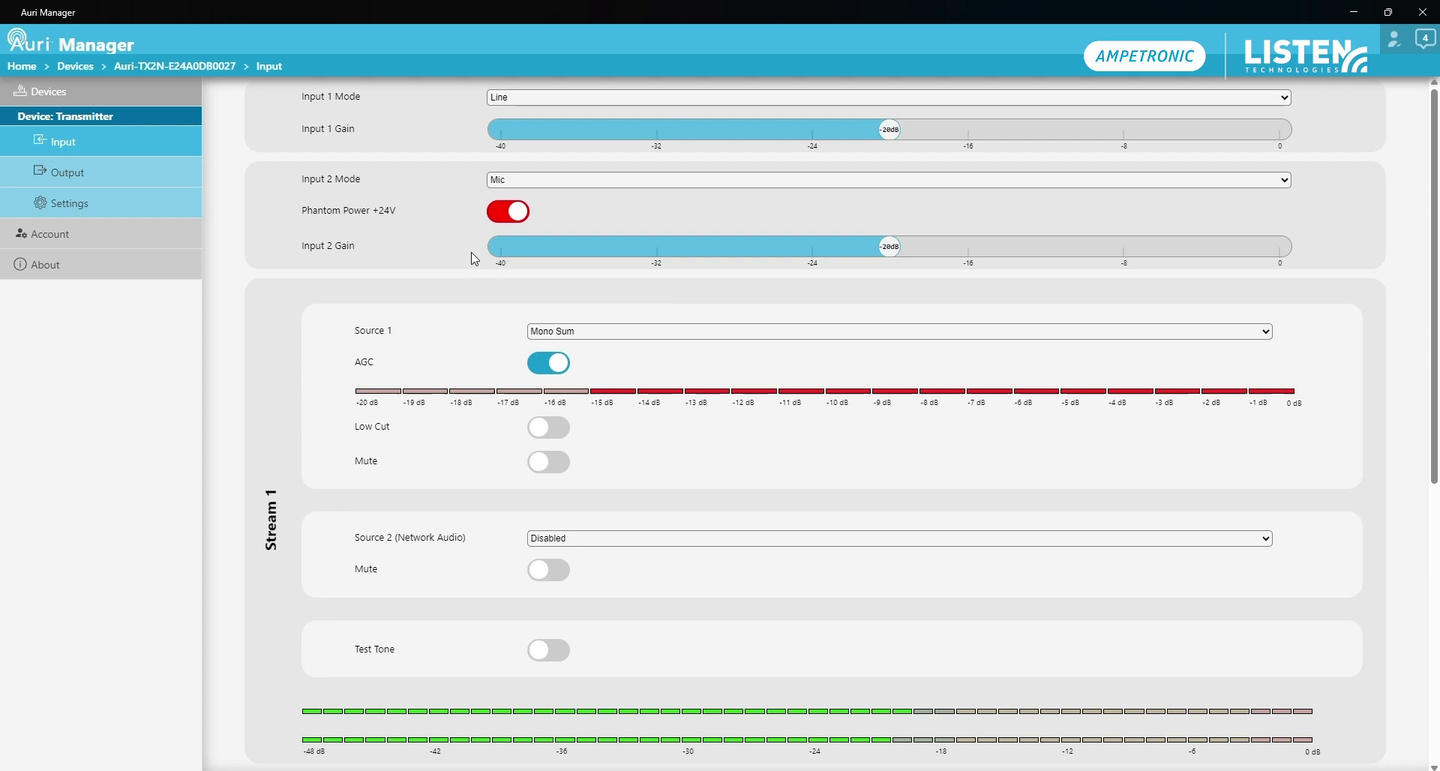
pyautogui.scroll(-1, 478, 284)
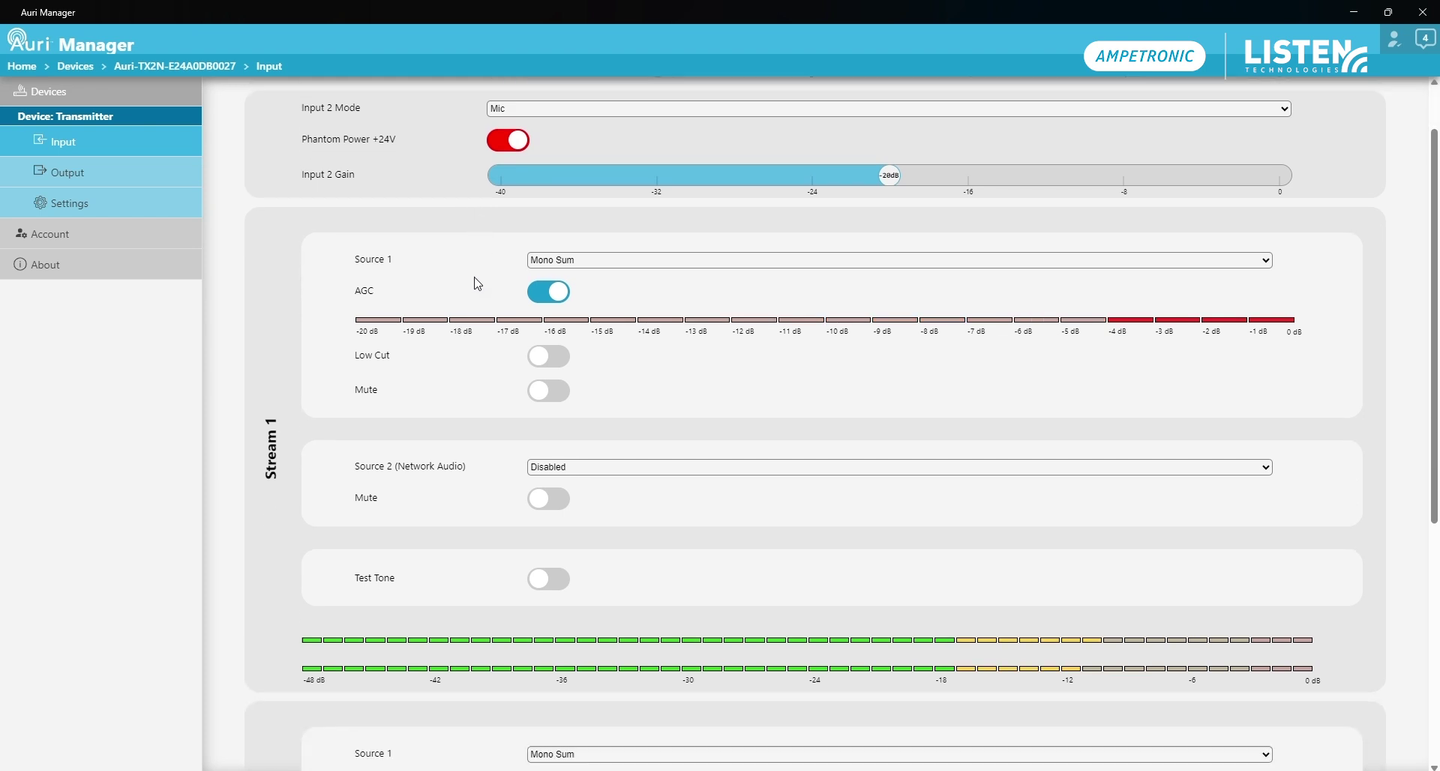
pyautogui.scroll(-6, 478, 284)
pyautogui.scroll(5, 480, 282)
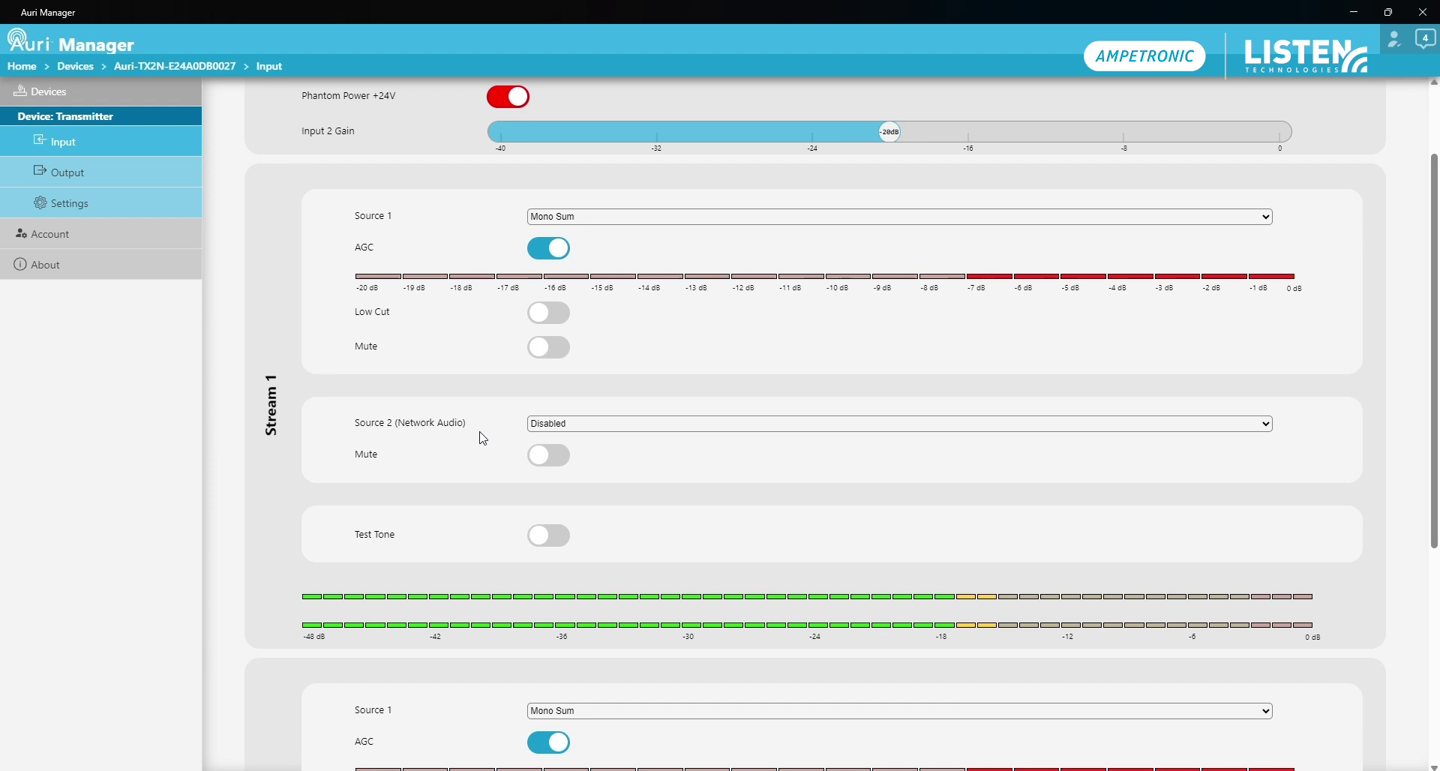
pyautogui.scroll(-3, 580, 538)
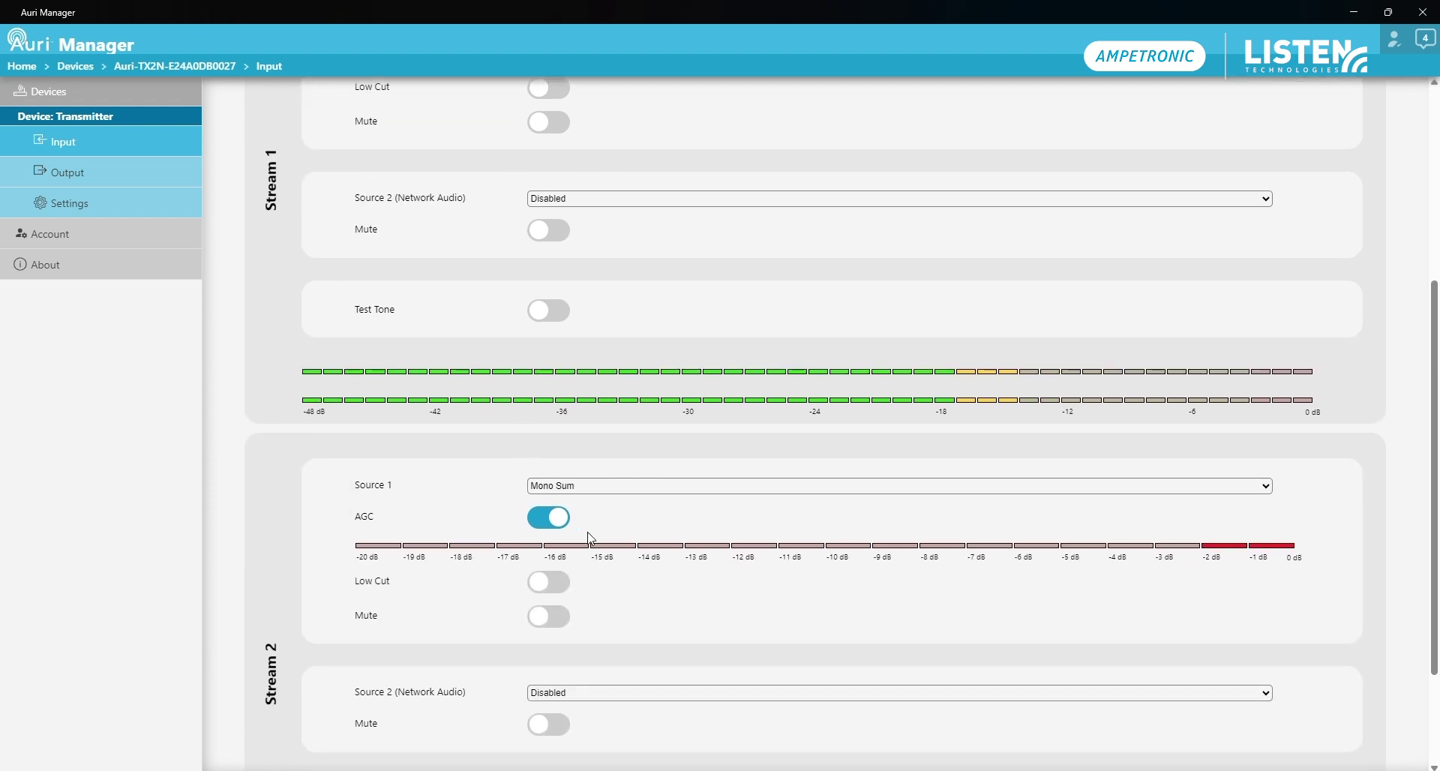
pyautogui.scroll(6, 653, 518)
pyautogui.scroll(-4, 739, 367)
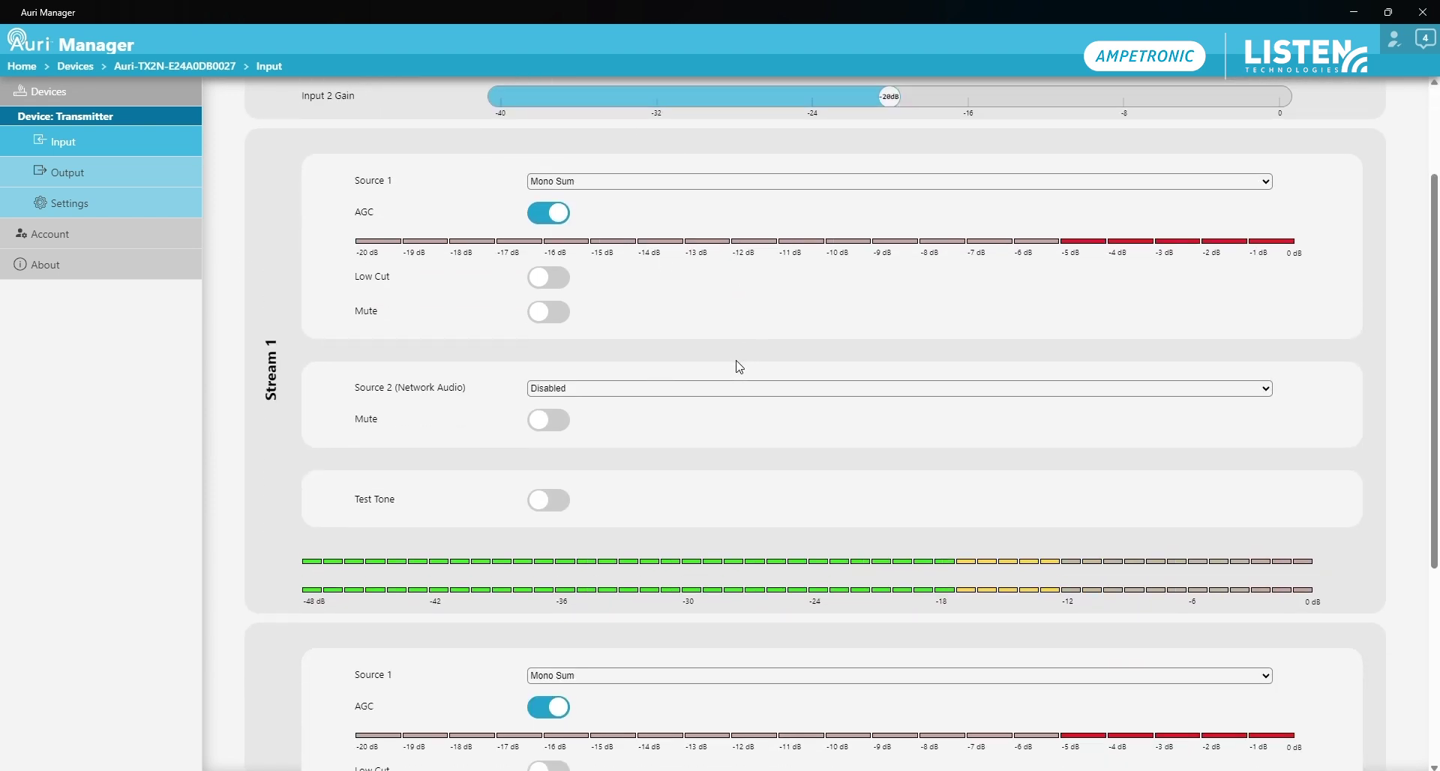
pyautogui.scroll(-5, 739, 367)
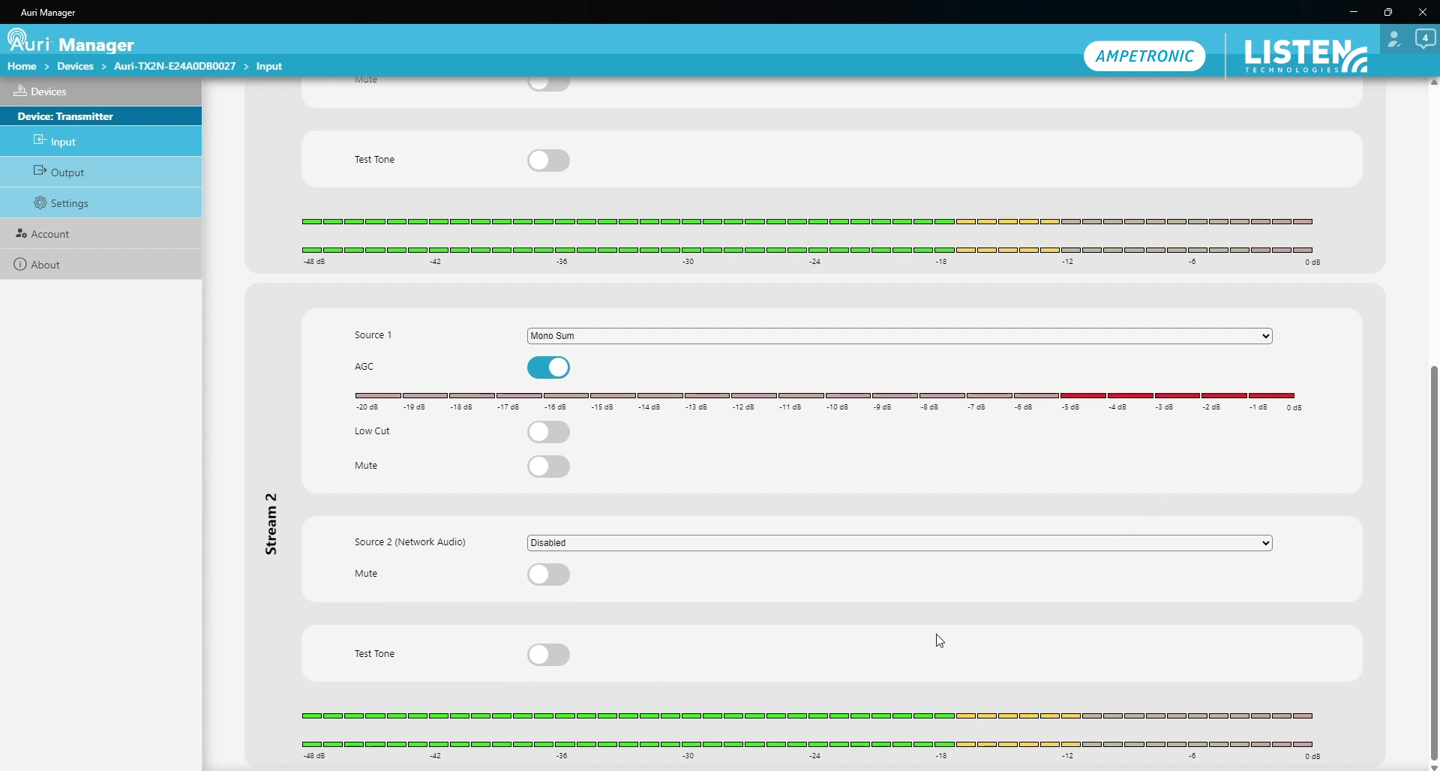
pyautogui.scroll(5, 940, 640)
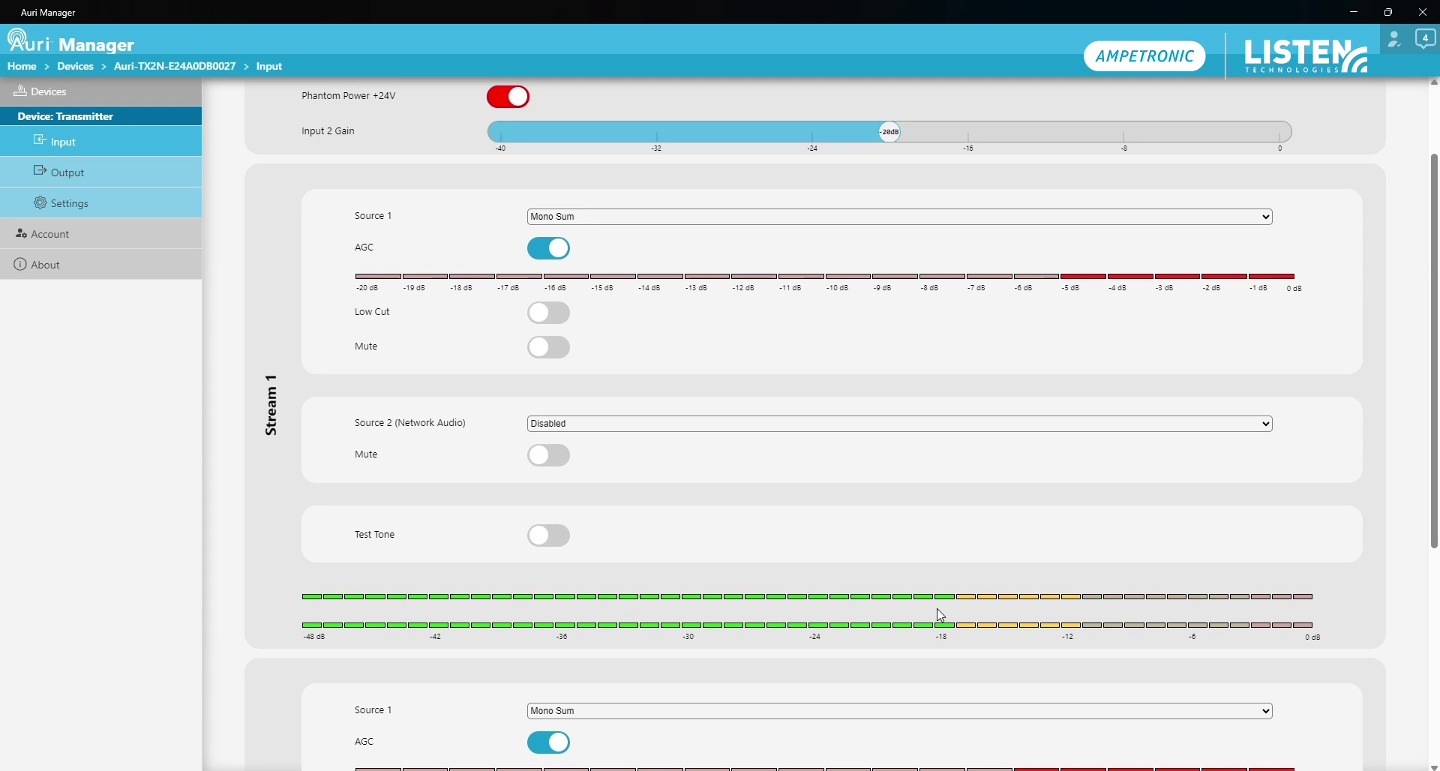
pyautogui.click(650, 219)
pyautogui.click(647, 218)
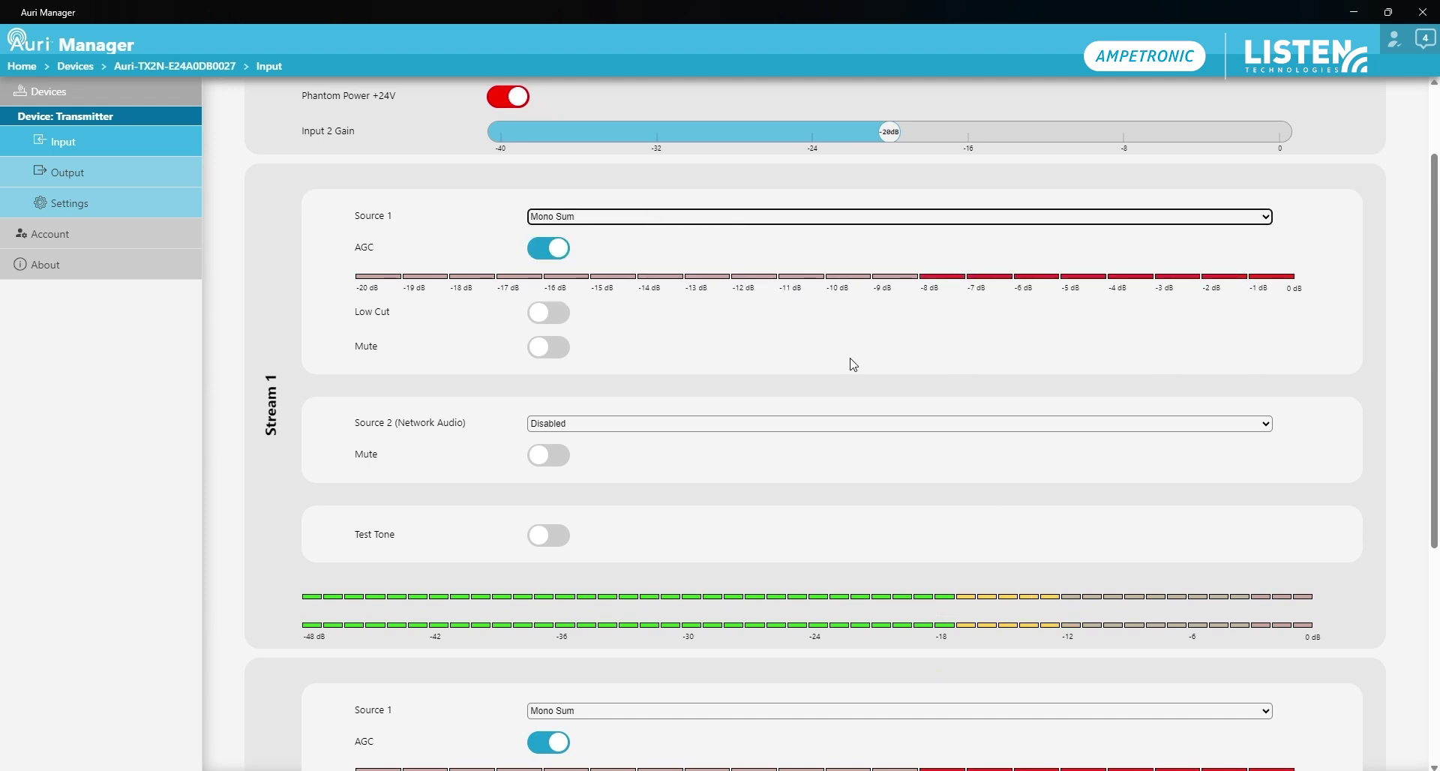
pyautogui.scroll(2, 860, 390)
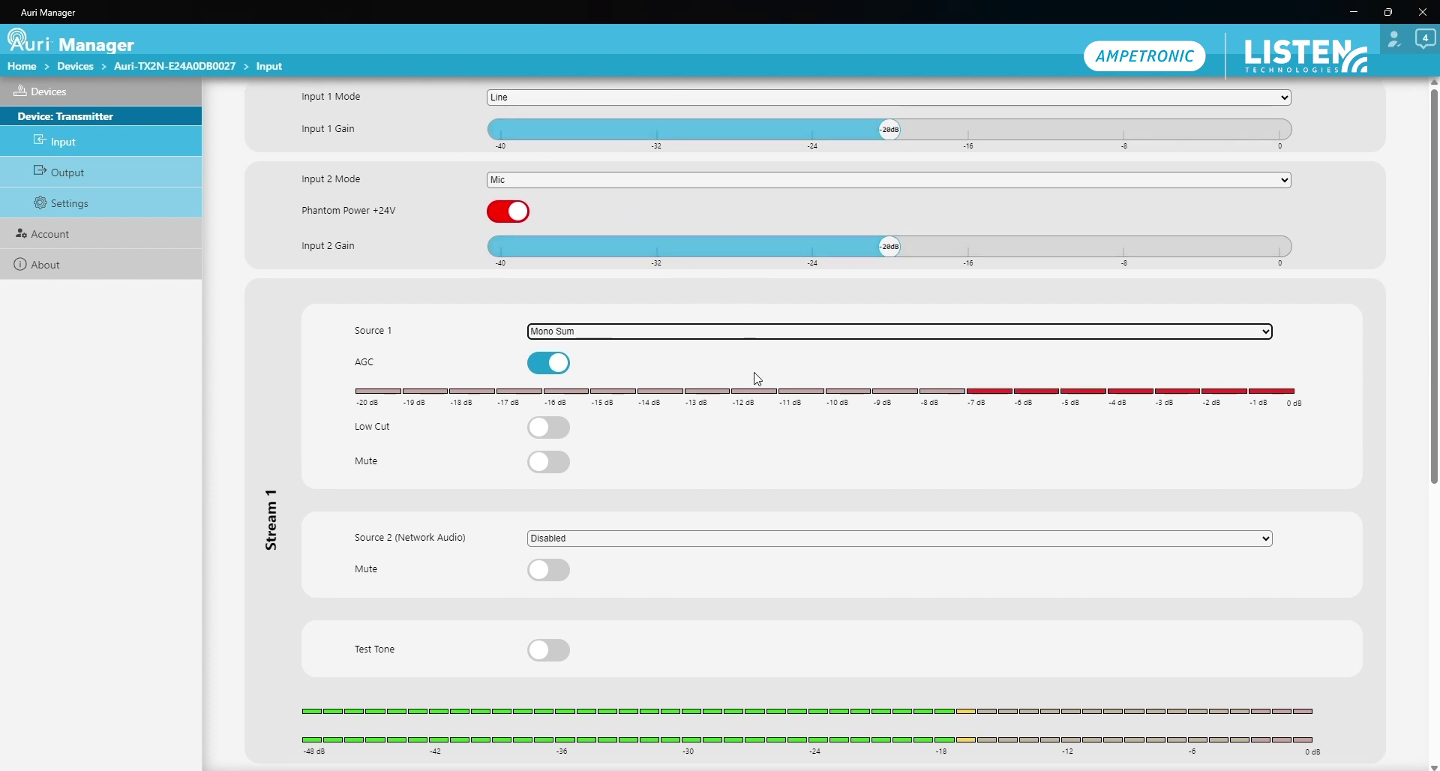
pyautogui.scroll(-2, 754, 379)
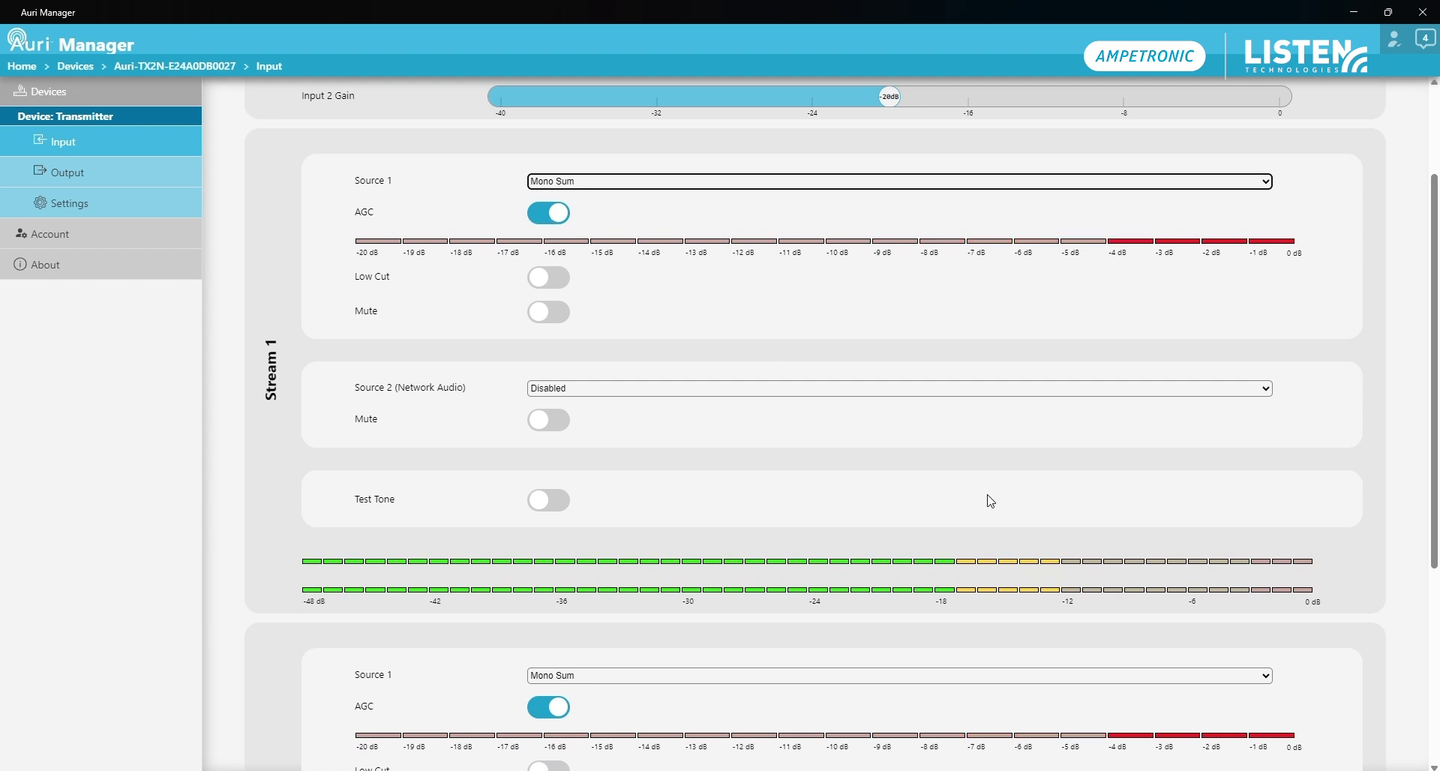
pyautogui.scroll(1, 977, 484)
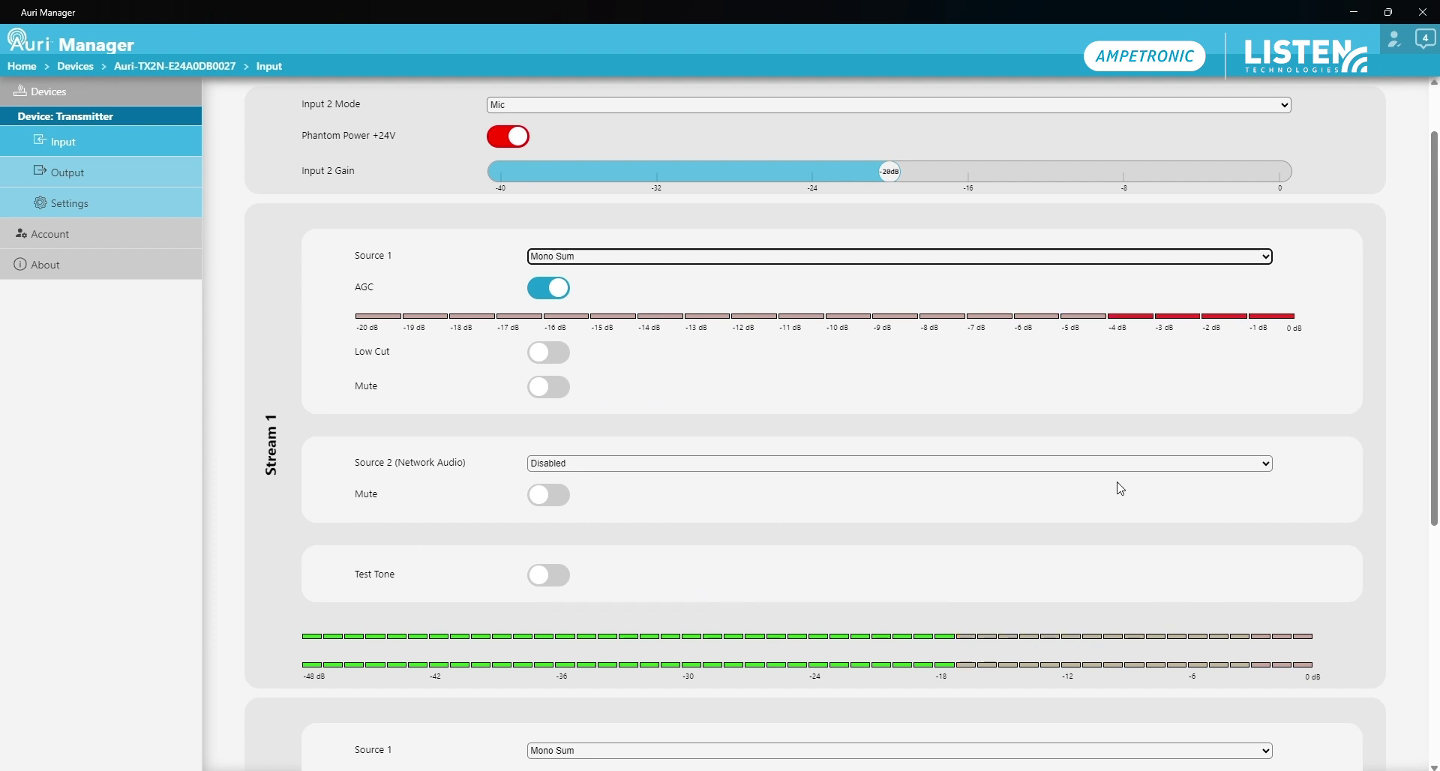
pyautogui.scroll(1, 1119, 502)
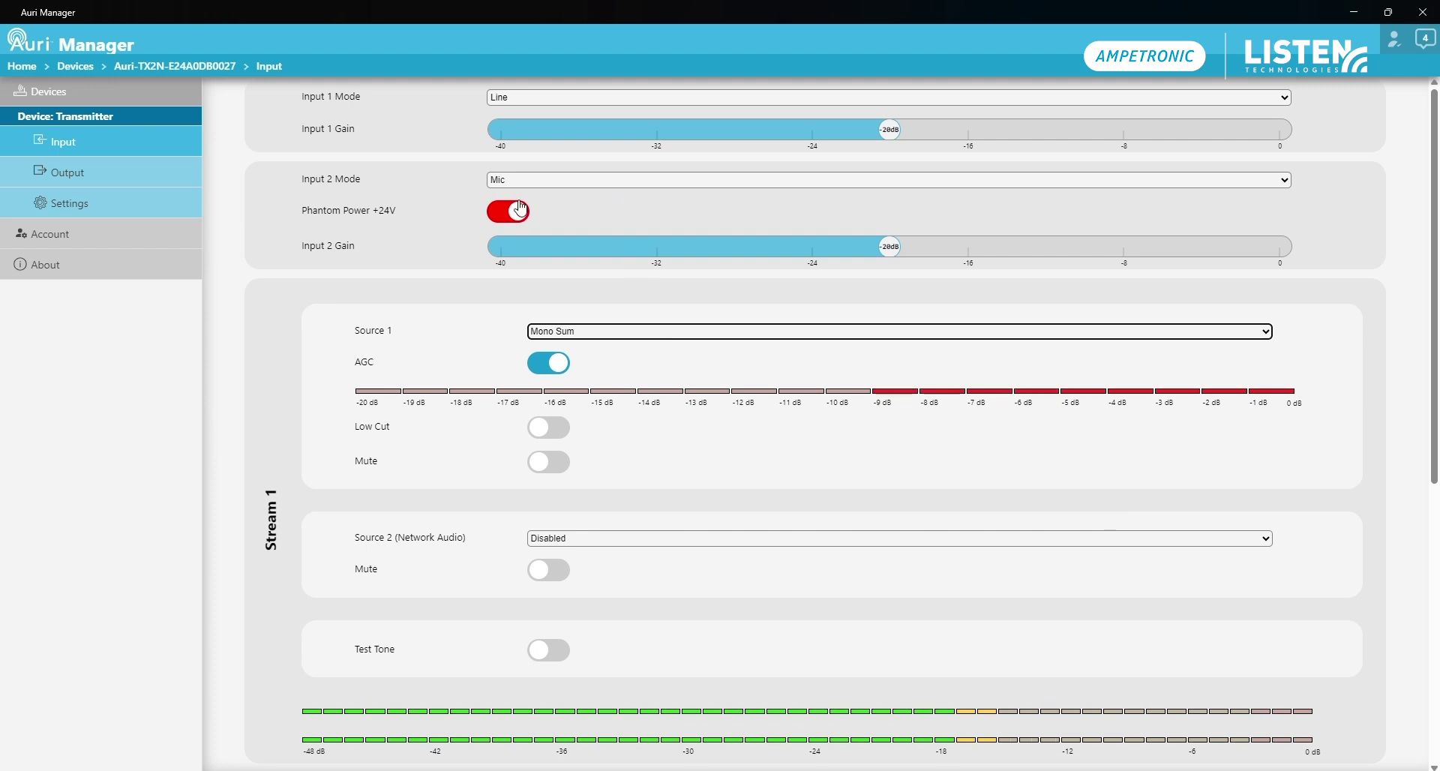
# On the transmitter's Output page, change the Radio 1 broadcast name to 'Auditorium'
pyautogui.click(116, 181)
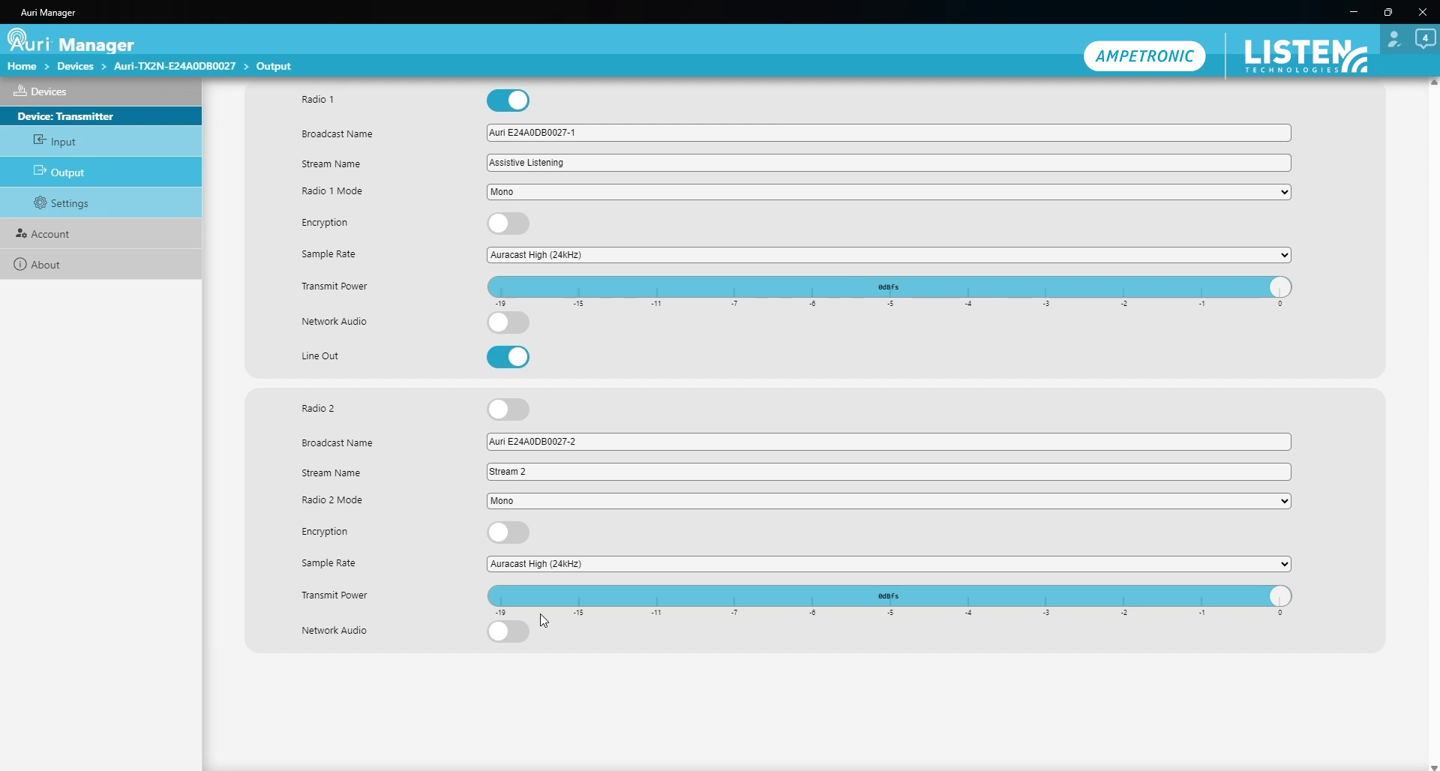
pyautogui.click(606, 132)
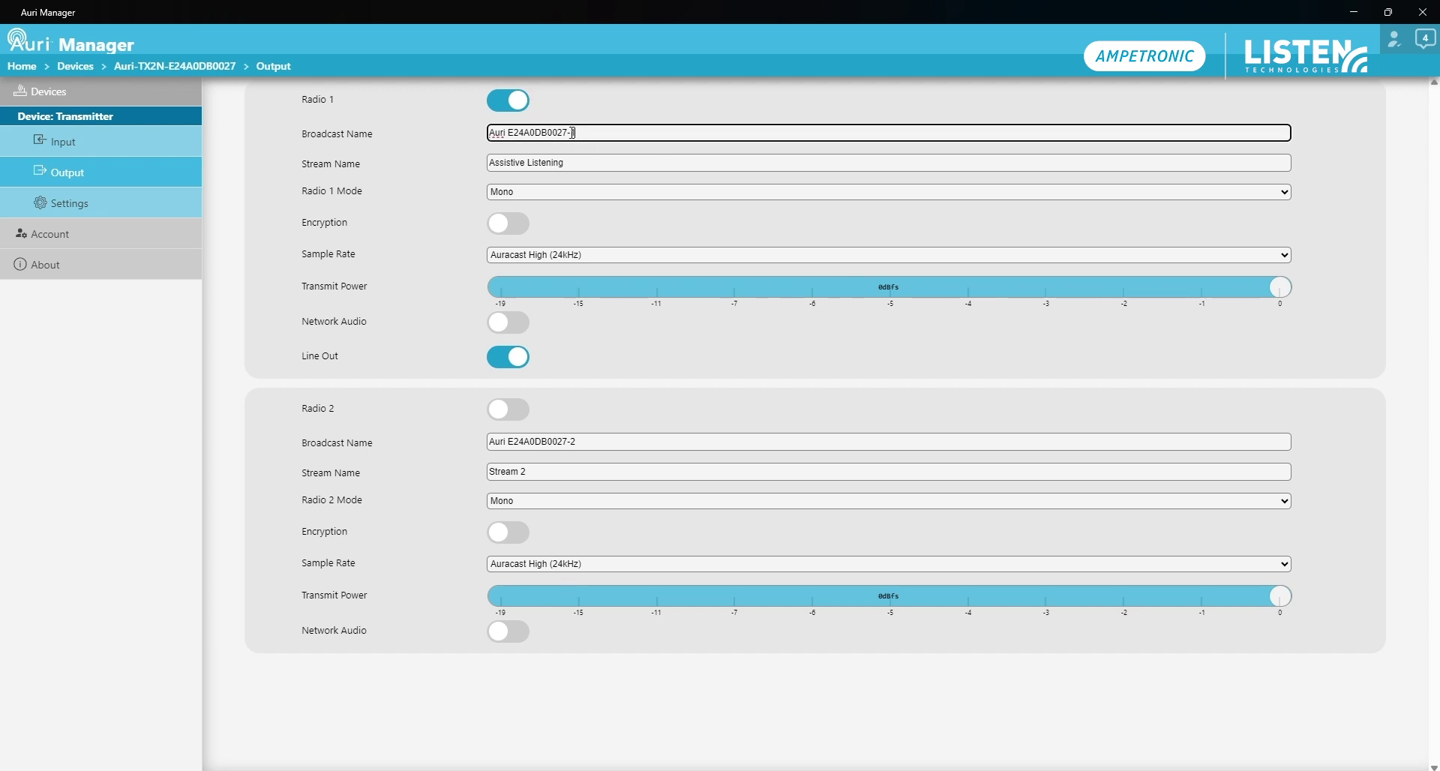
pyautogui.moveTo(572, 133); pyautogui.dragTo(471, 138)
pyautogui.write('Auditorium')
pyautogui.click(345, 192)
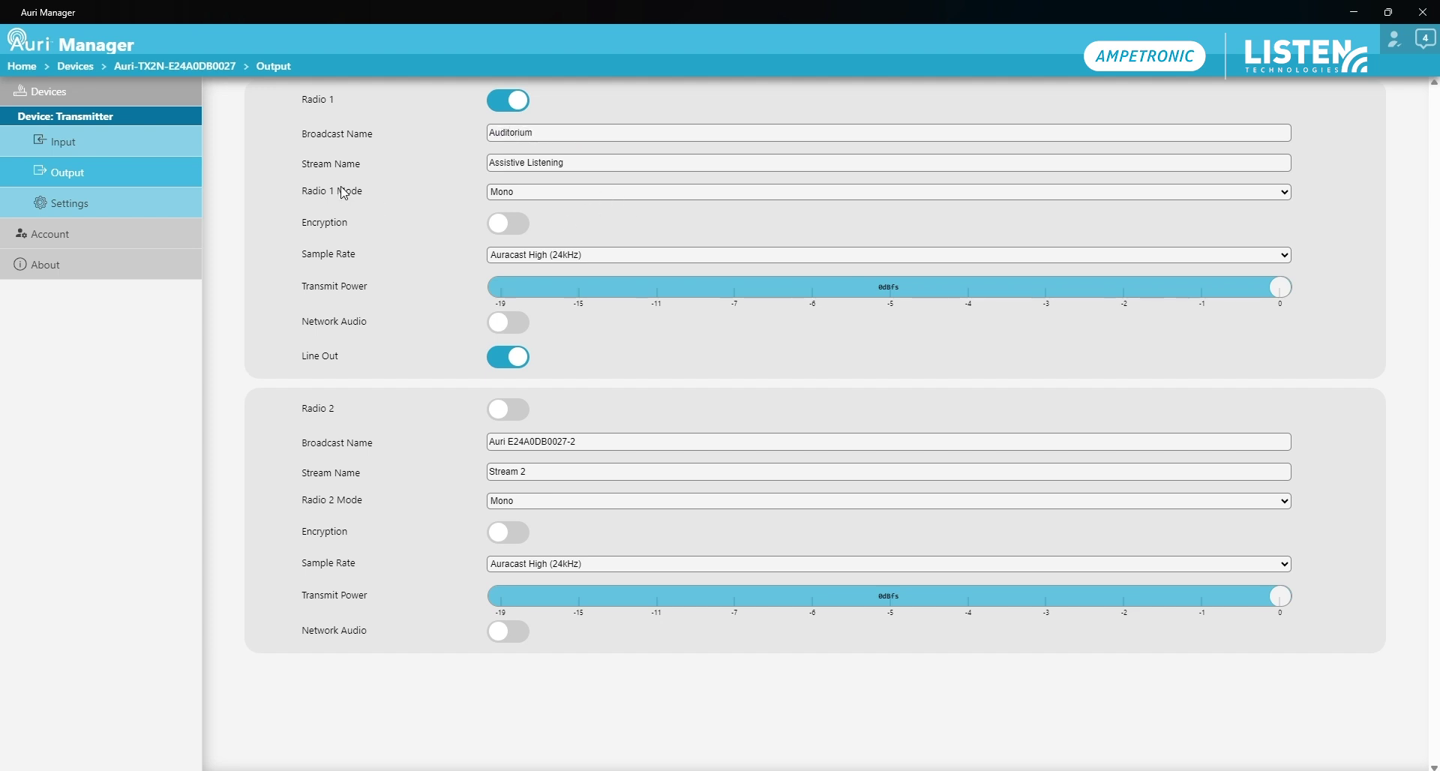
pyautogui.click(570, 165)
pyautogui.click(371, 198)
pyautogui.moveTo(593, 162); pyautogui.dragTo(470, 166)
pyautogui.click(410, 179)
pyautogui.click(505, 260)
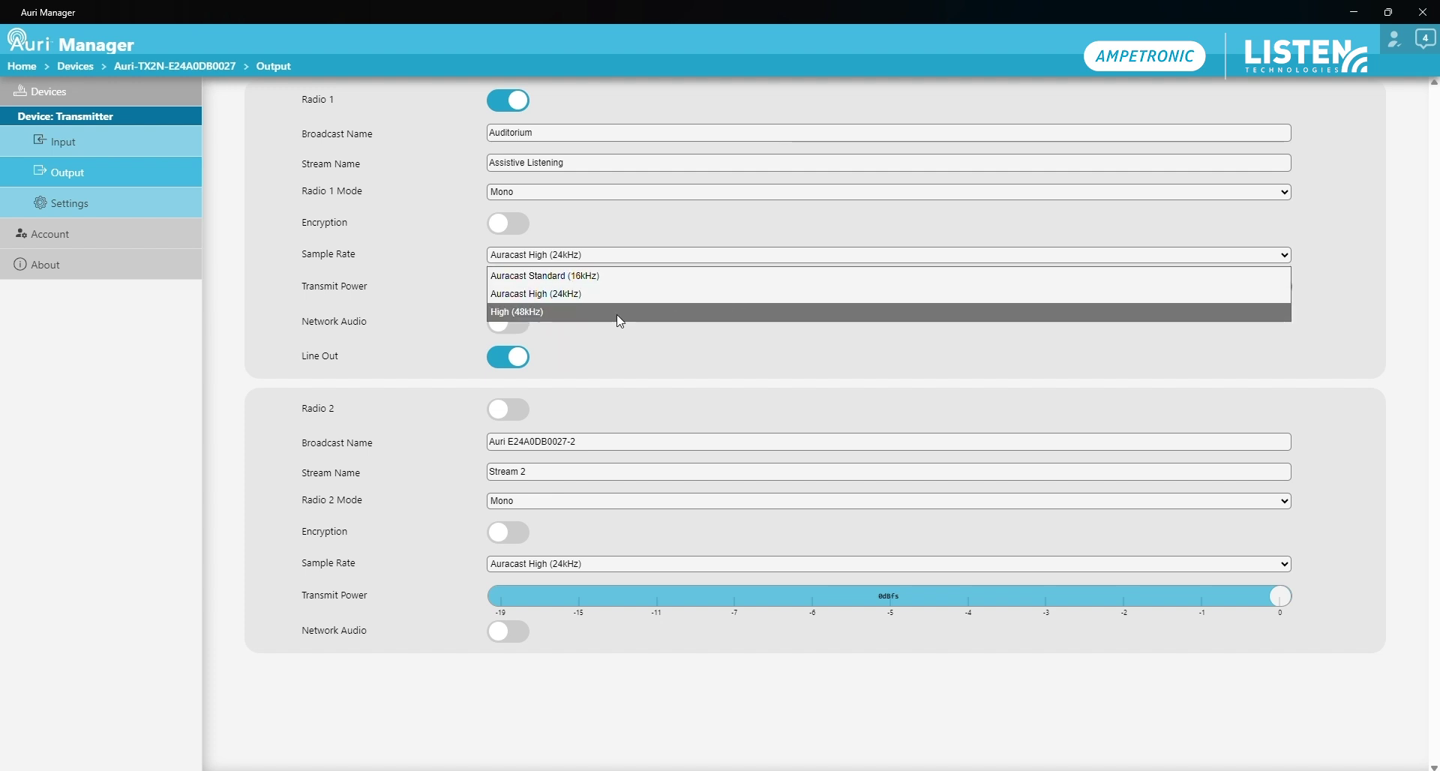
pyautogui.click(376, 260)
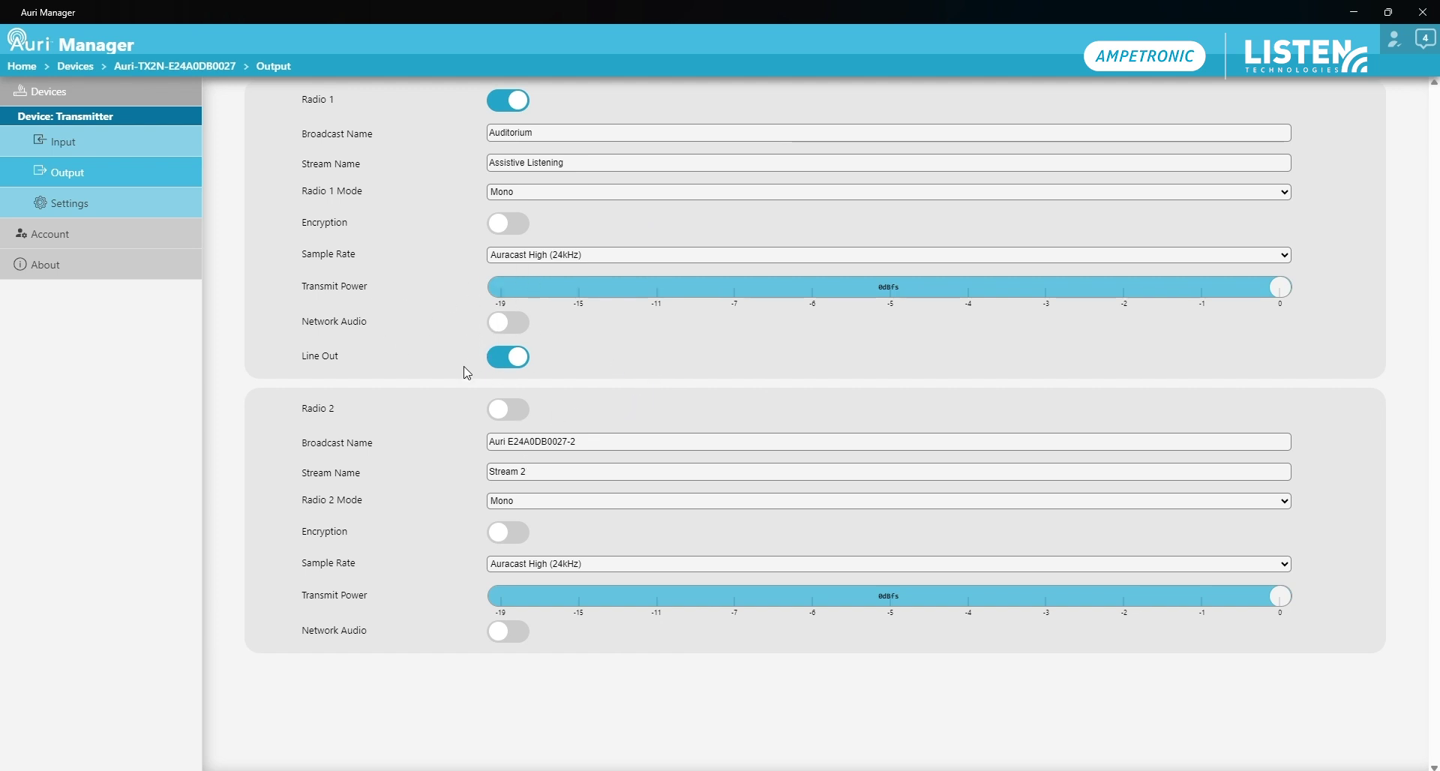
# Change the TX2N device name to 'Auditorium Transmitter' in Settings, then go back to Devices
pyautogui.click(137, 213)
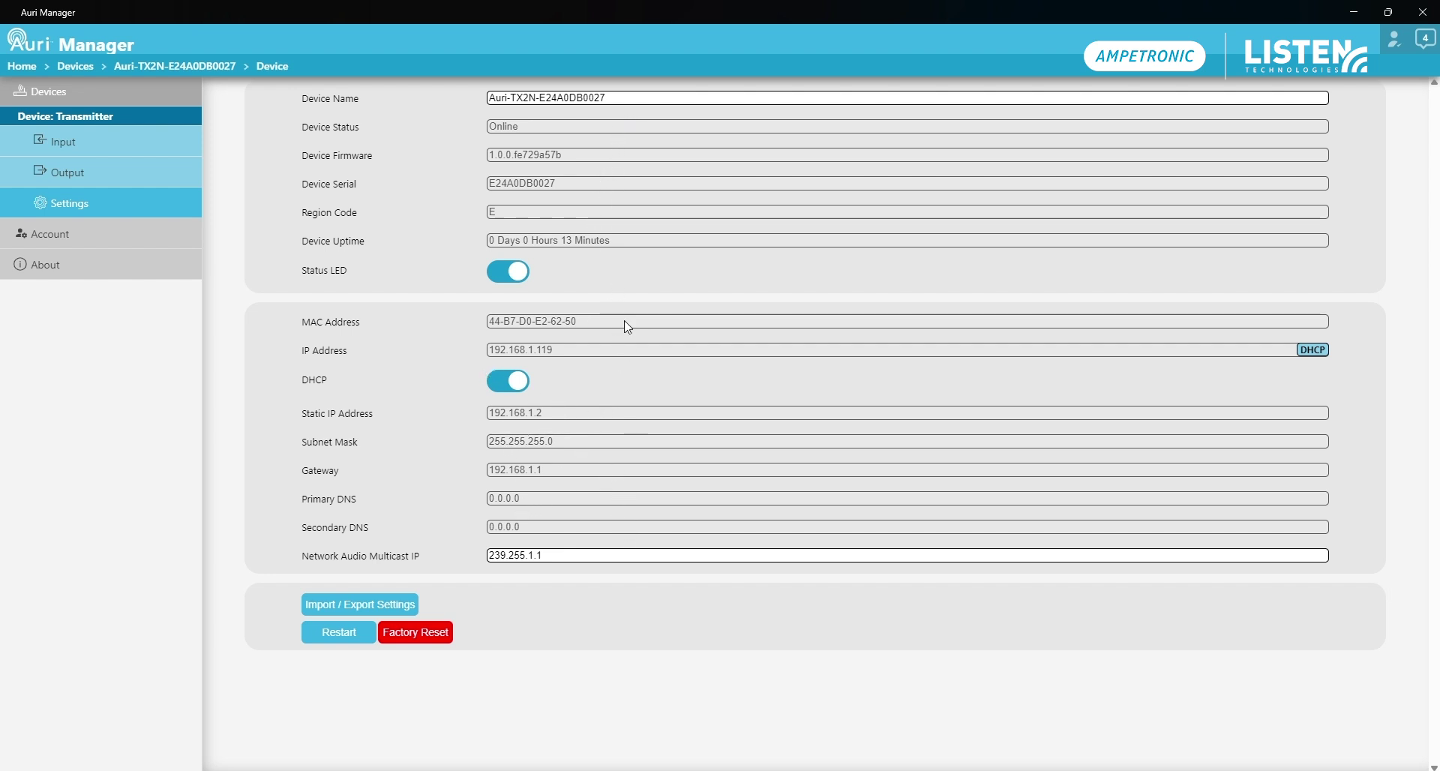
pyautogui.click(651, 99)
pyautogui.moveTo(651, 98); pyautogui.dragTo(488, 98)
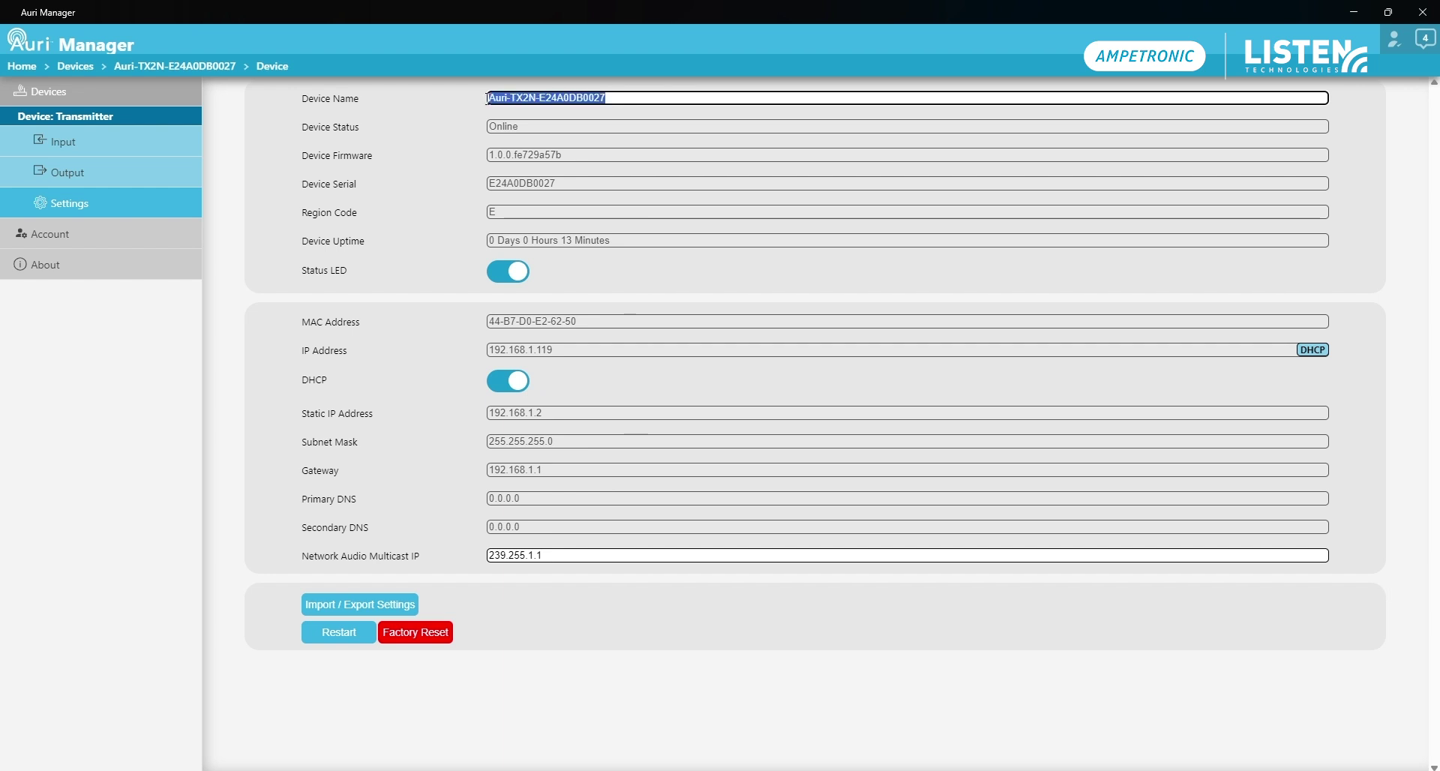
pyautogui.write('Auditorium Transmitter')
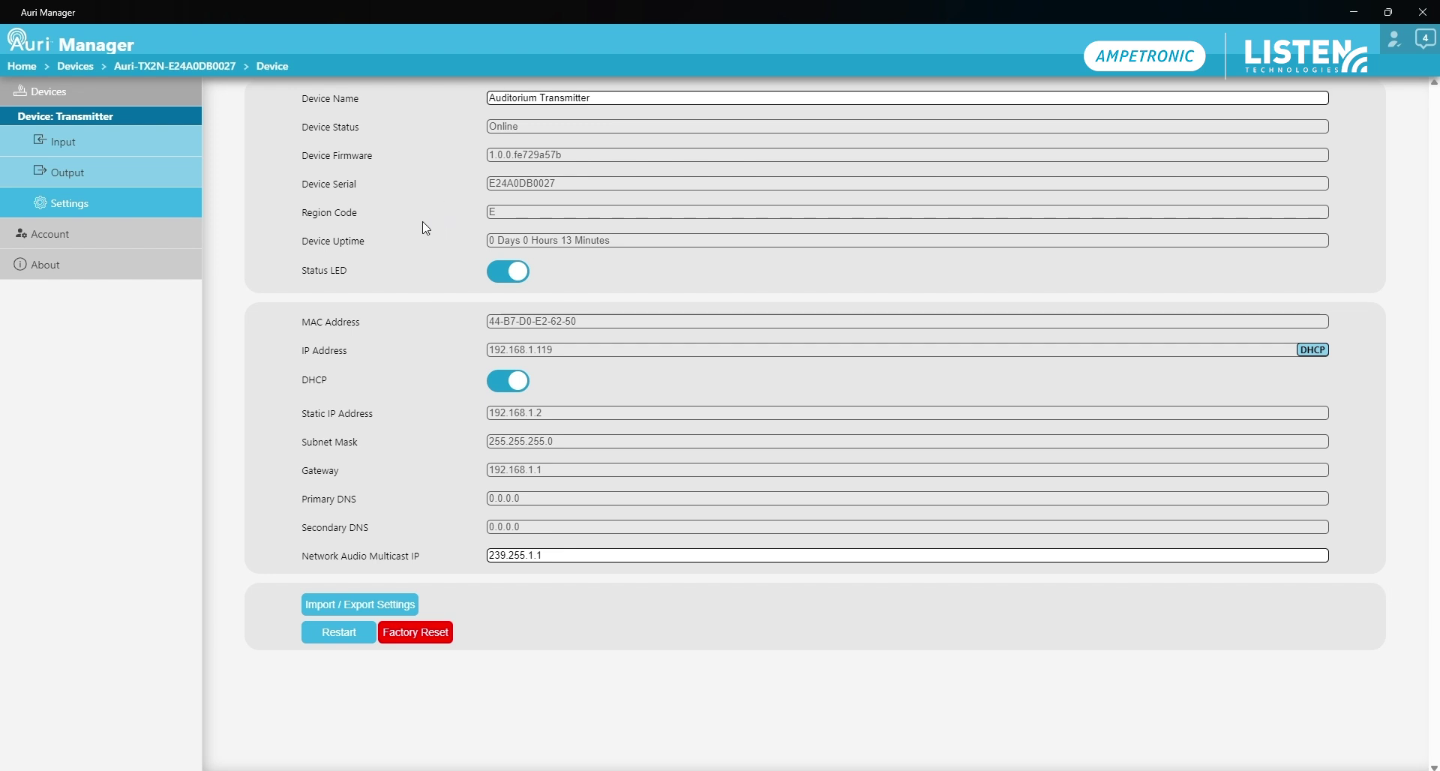
pyautogui.click(108, 97)
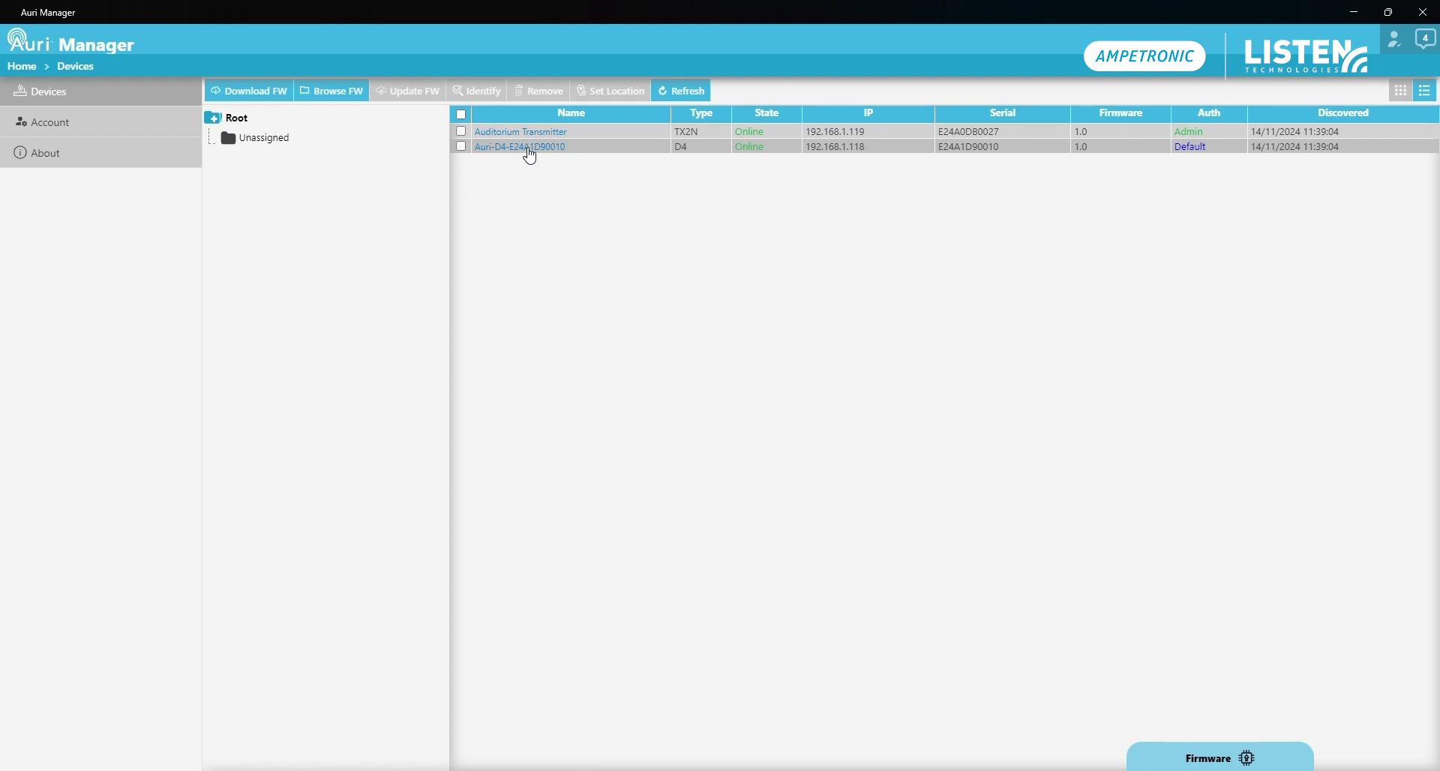
# Log in to the Auri-D4 dock with default username ADMIN and its default password
pyautogui.click(529, 149)
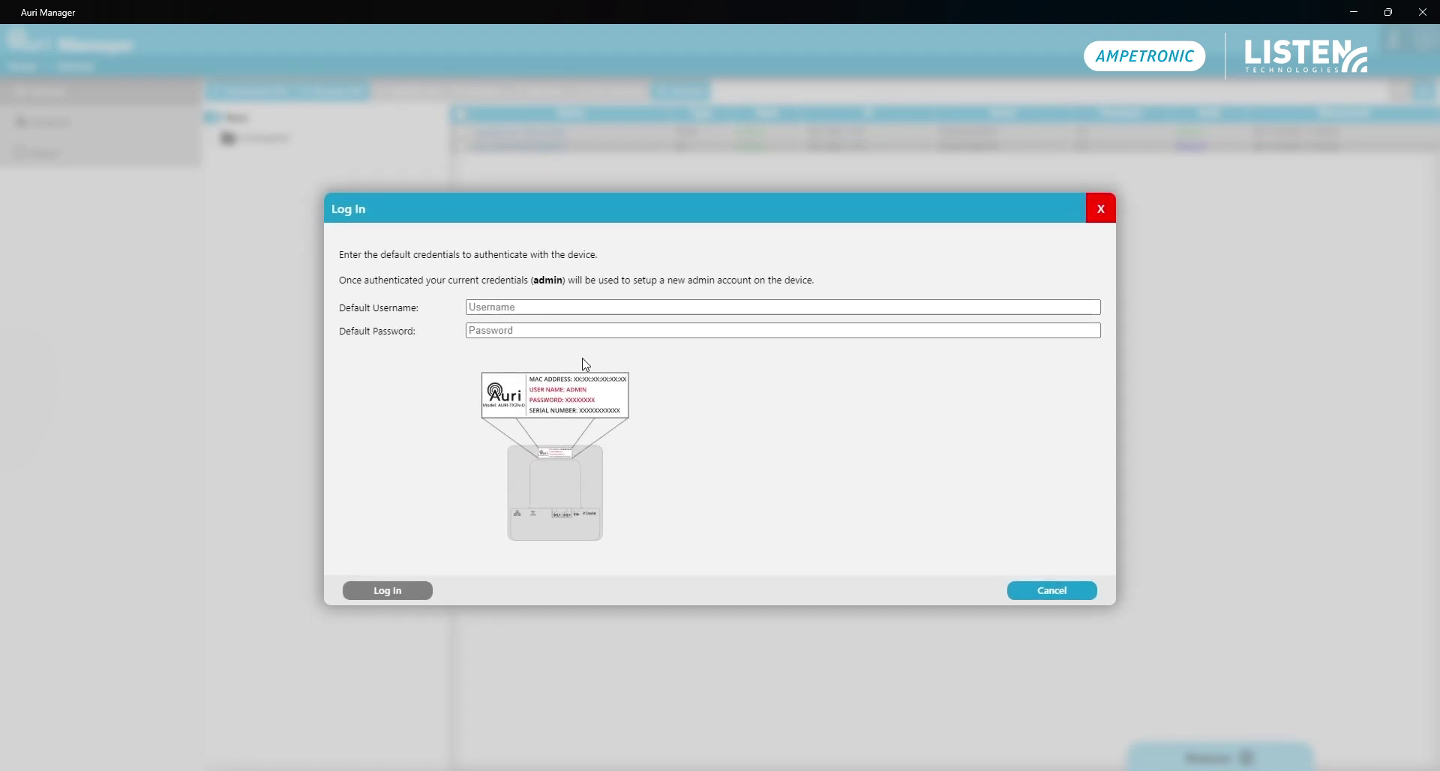
pyautogui.click(574, 309)
pyautogui.click(488, 358)
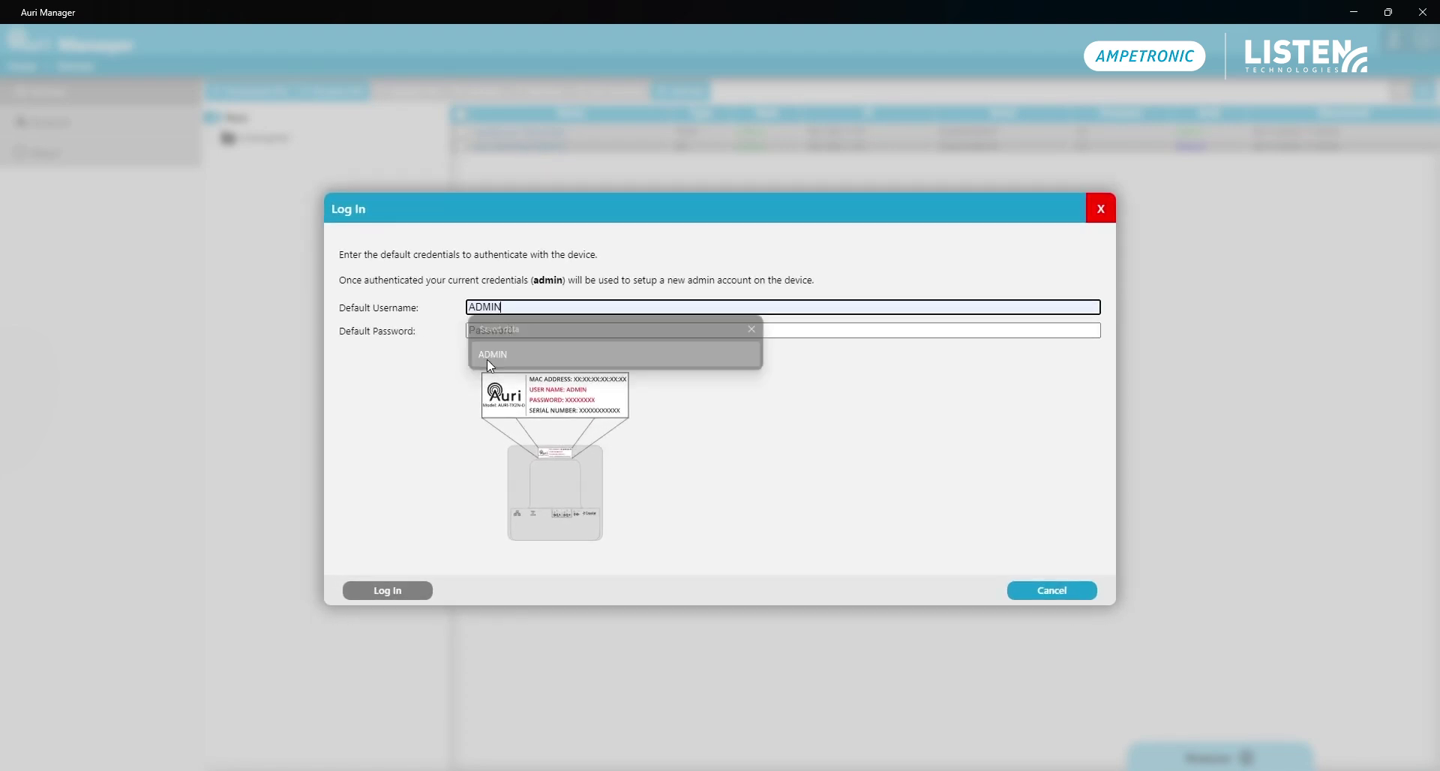
pyautogui.click(494, 330)
pyautogui.hotkey('ctrl', 'v')
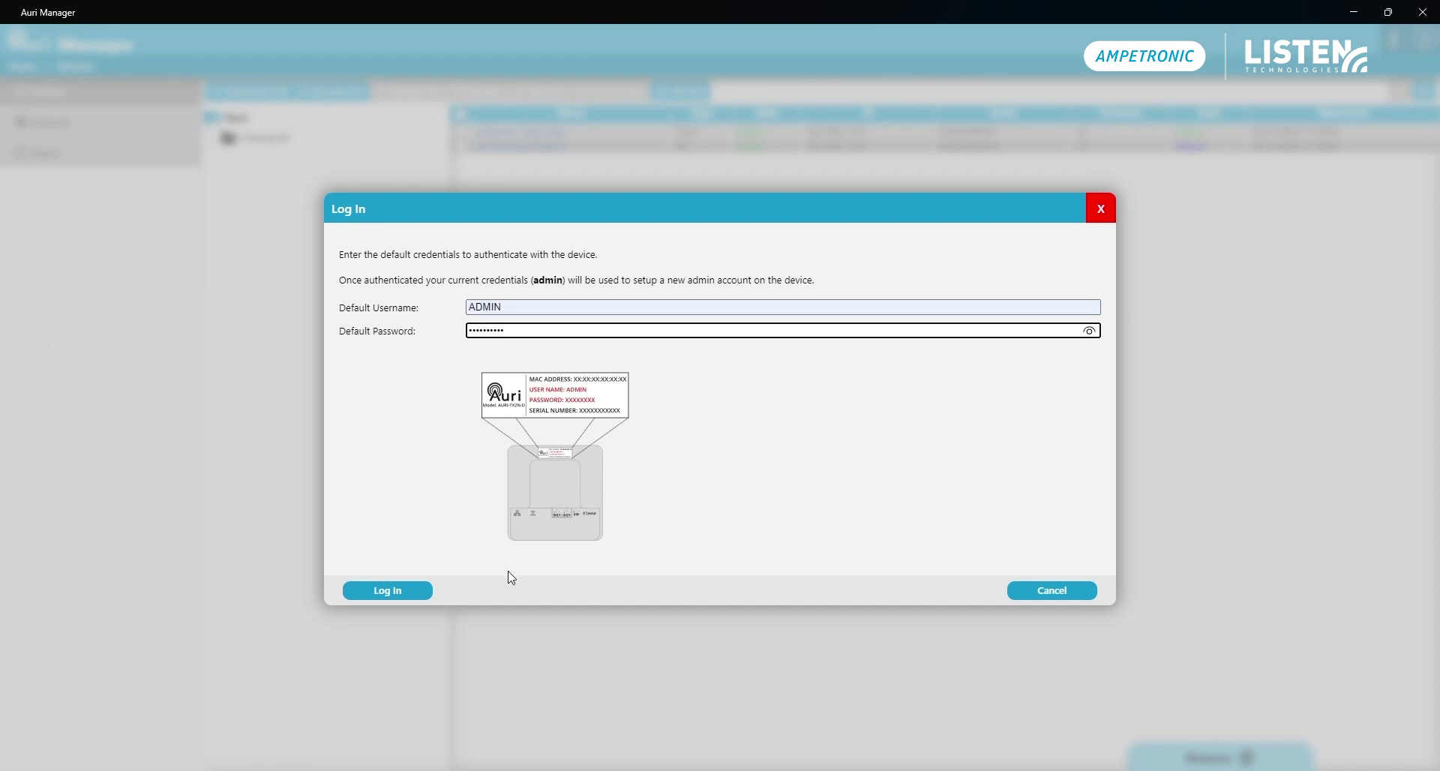
pyautogui.click(400, 592)
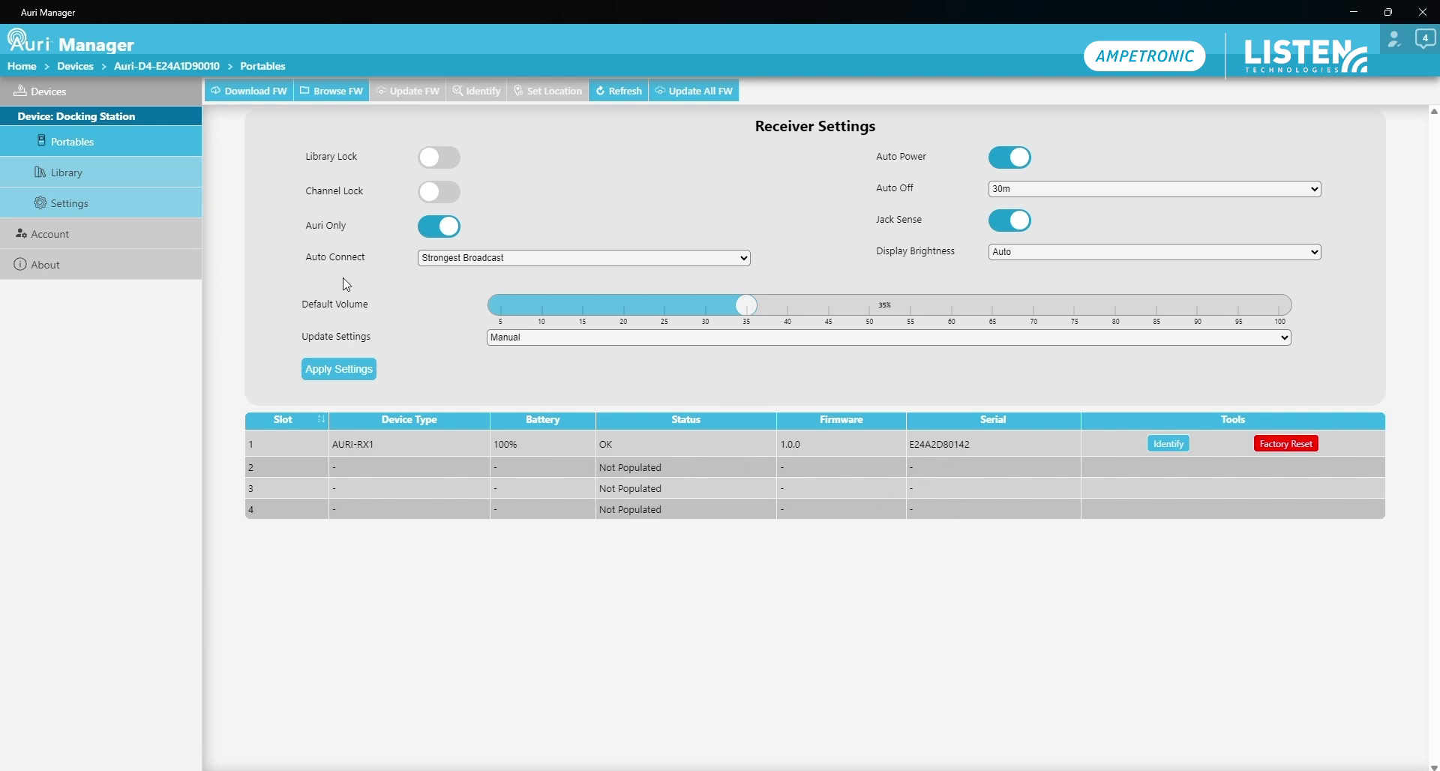
# Add the Auditorium Transmitter - Auditorium stream to the Dock Library, then delete it again
pyautogui.click(115, 183)
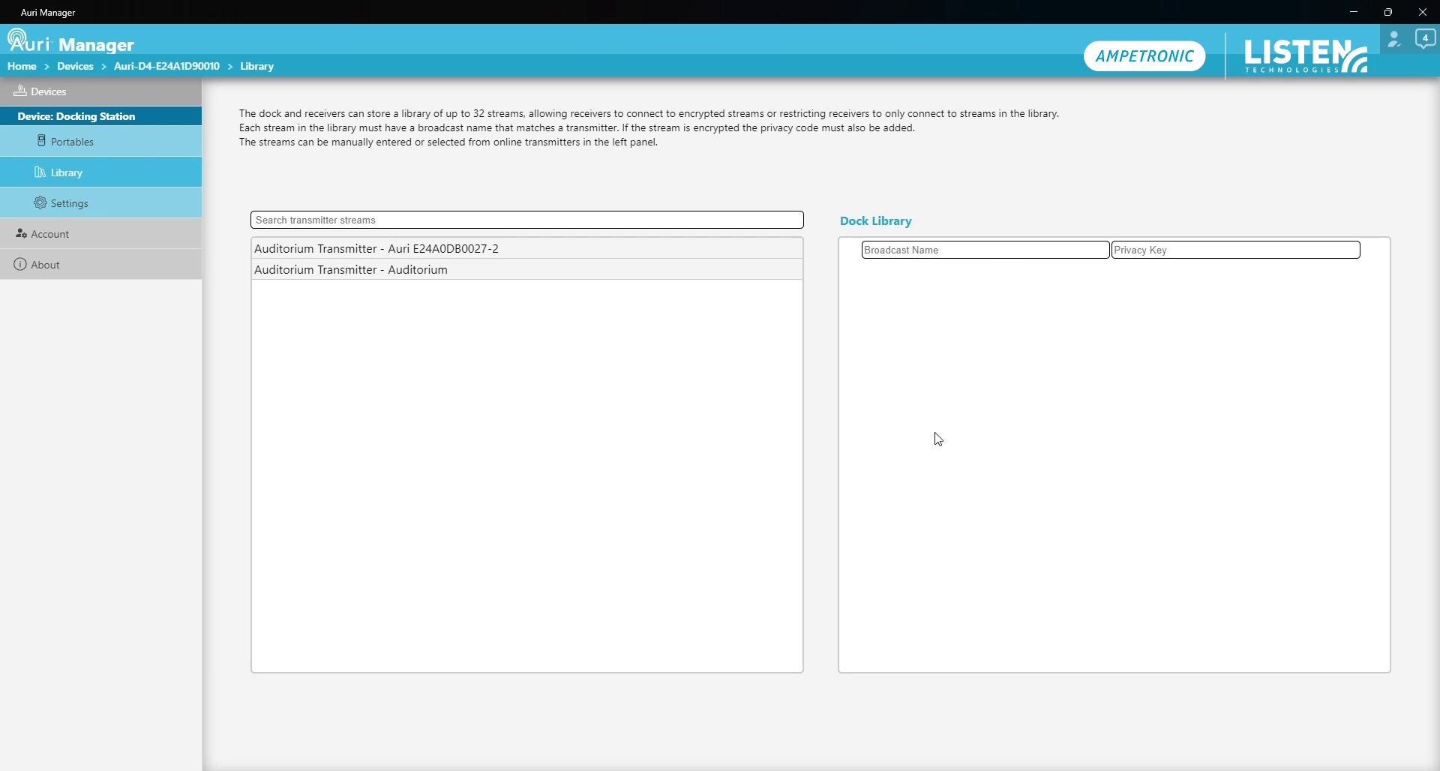
pyautogui.click(396, 274)
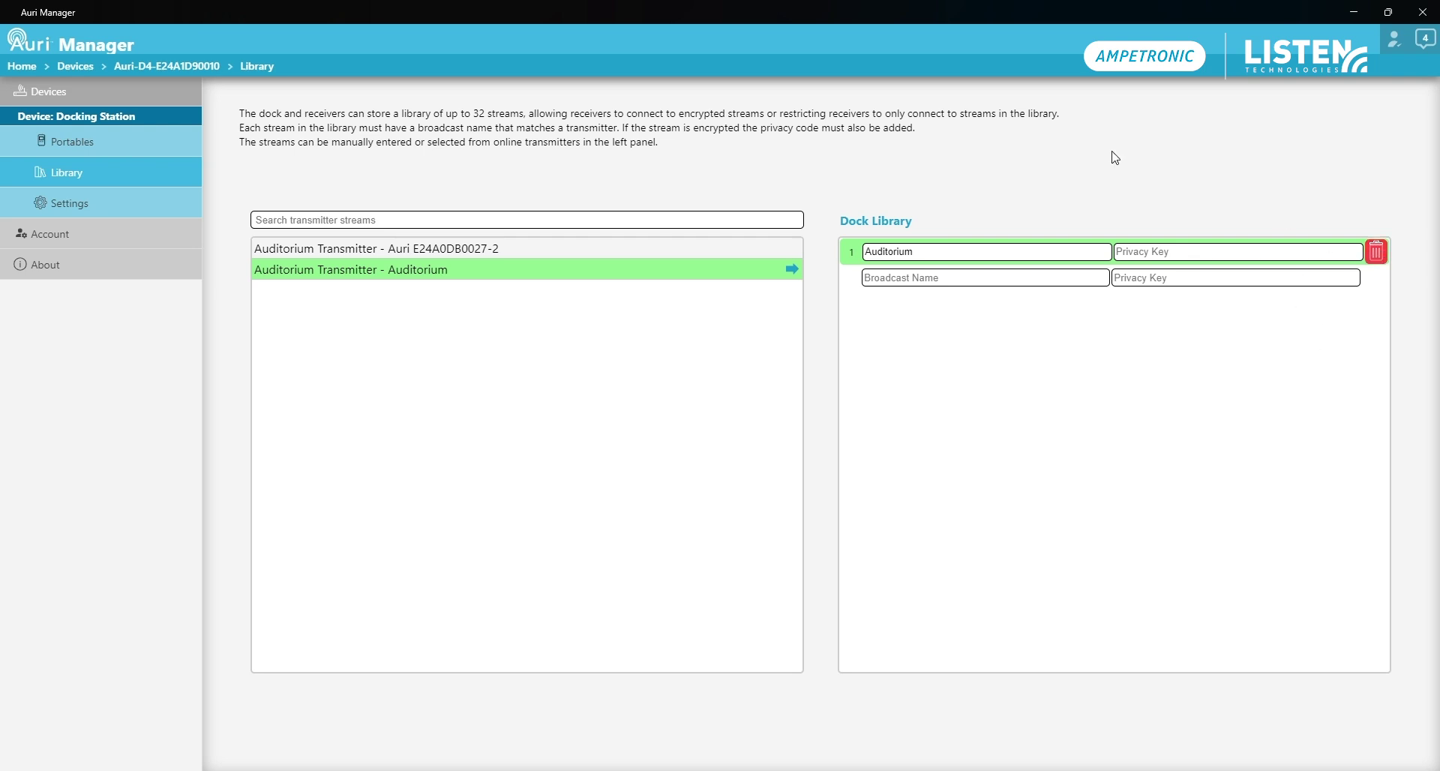
pyautogui.click(1377, 253)
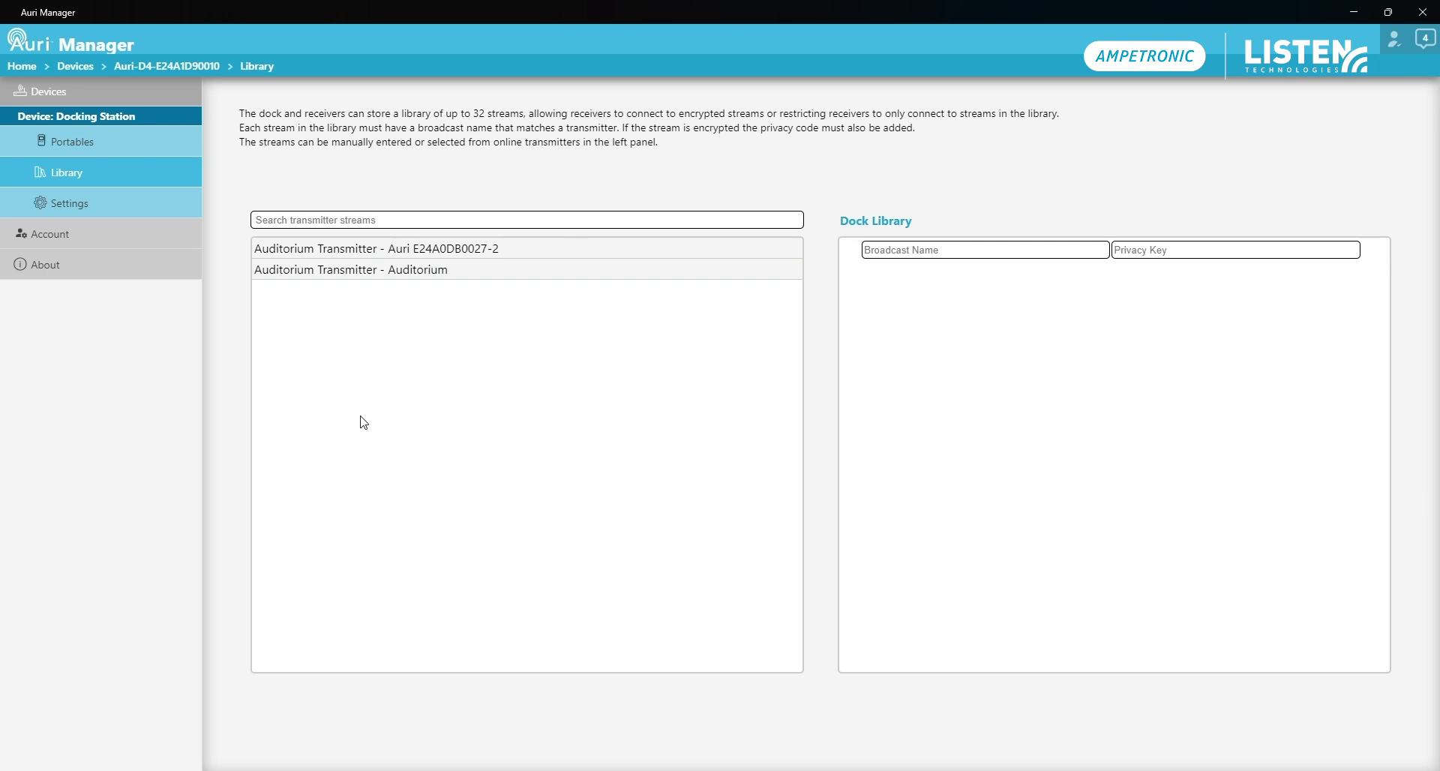
# Change the dock's Device Name to 'Auditorium Dock' on its Settings page
pyautogui.click(80, 204)
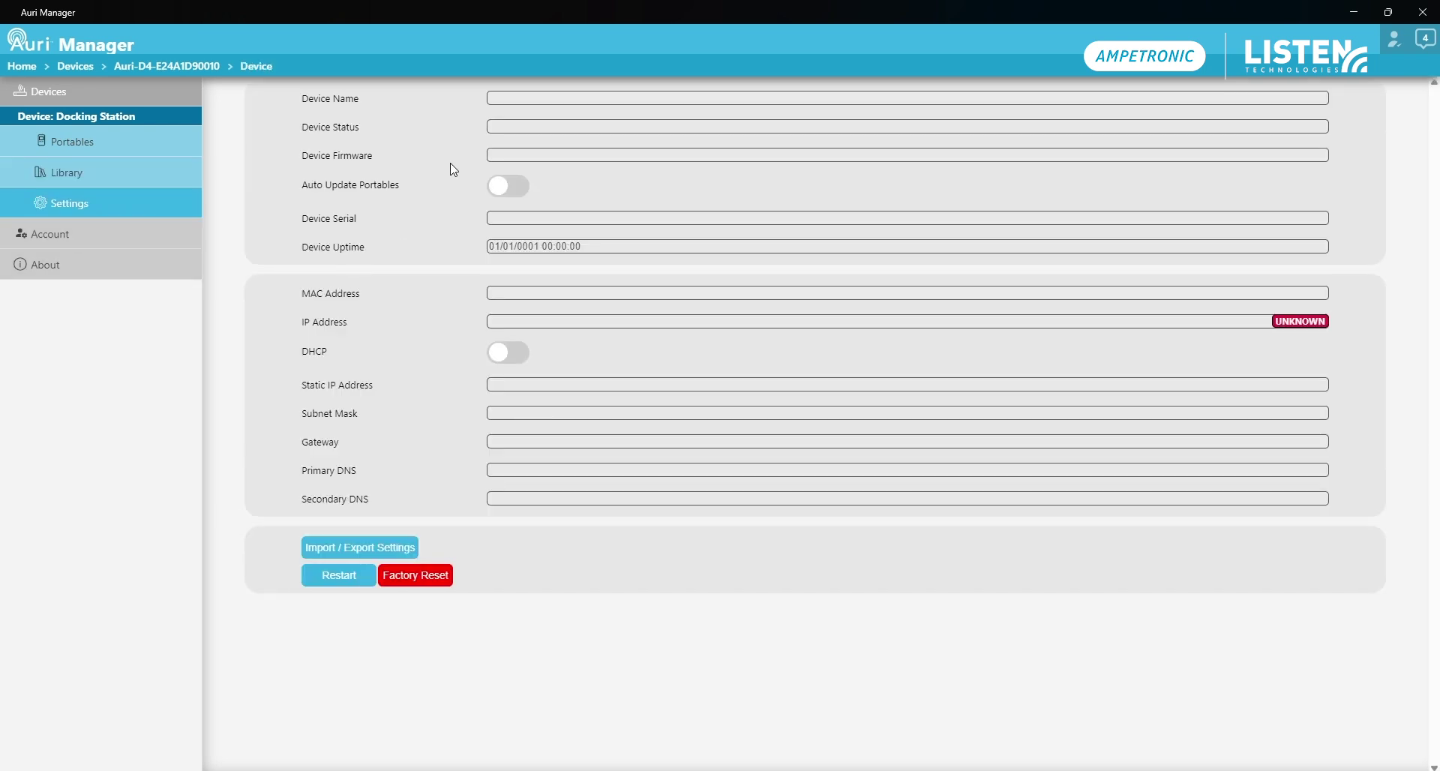
pyautogui.click(576, 93)
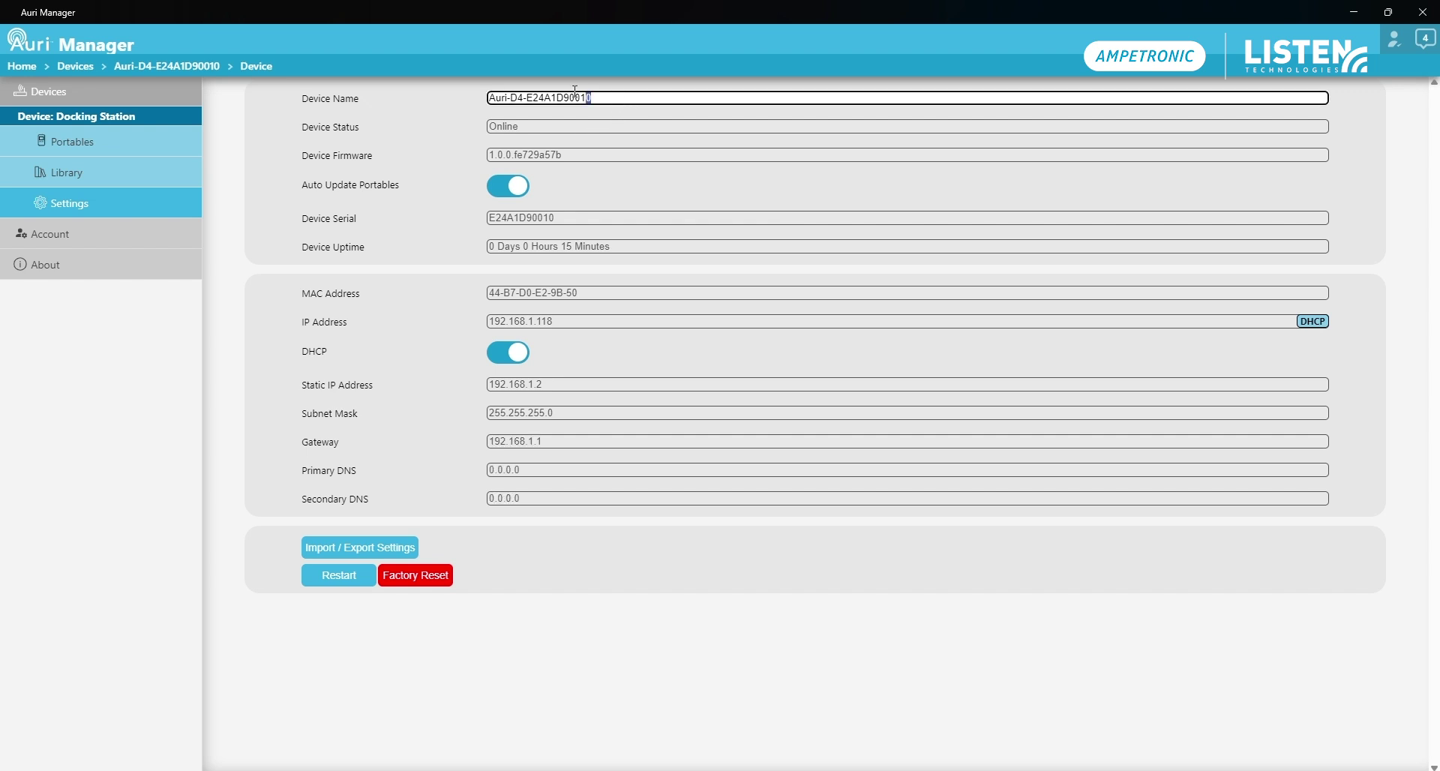
pyautogui.moveTo(575, 90); pyautogui.dragTo(489, 99)
pyautogui.write('Auditorium Dock')
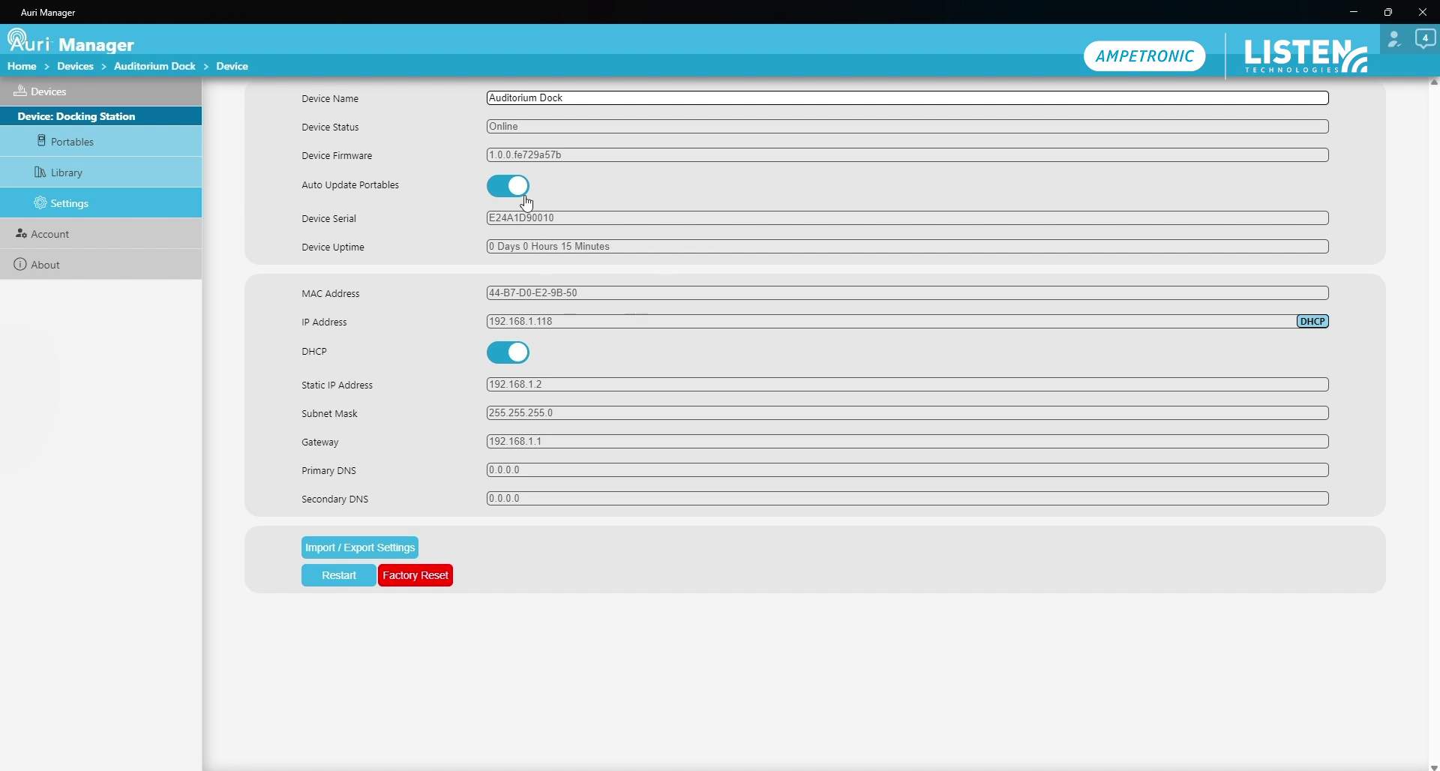
pyautogui.click(112, 97)
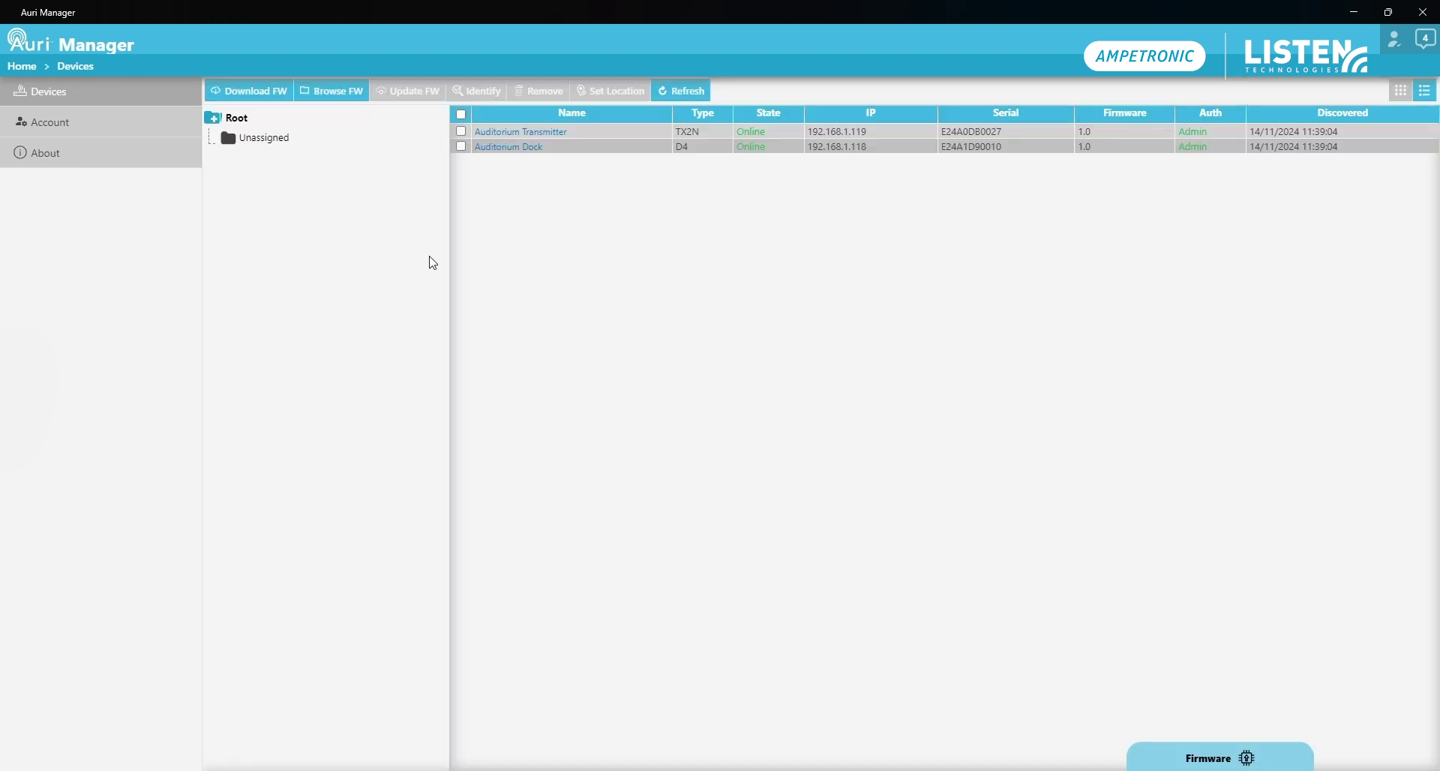